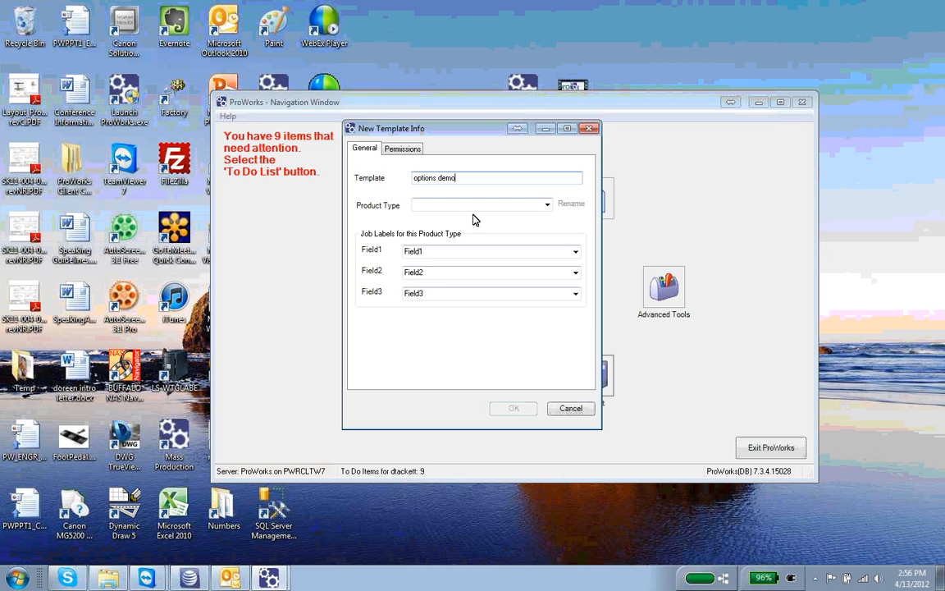
# - Set the new template's product type to Assembly, create the template, and switch its step content to the text view
pyautogui.click(546, 204)
pyautogui.click(499, 236)
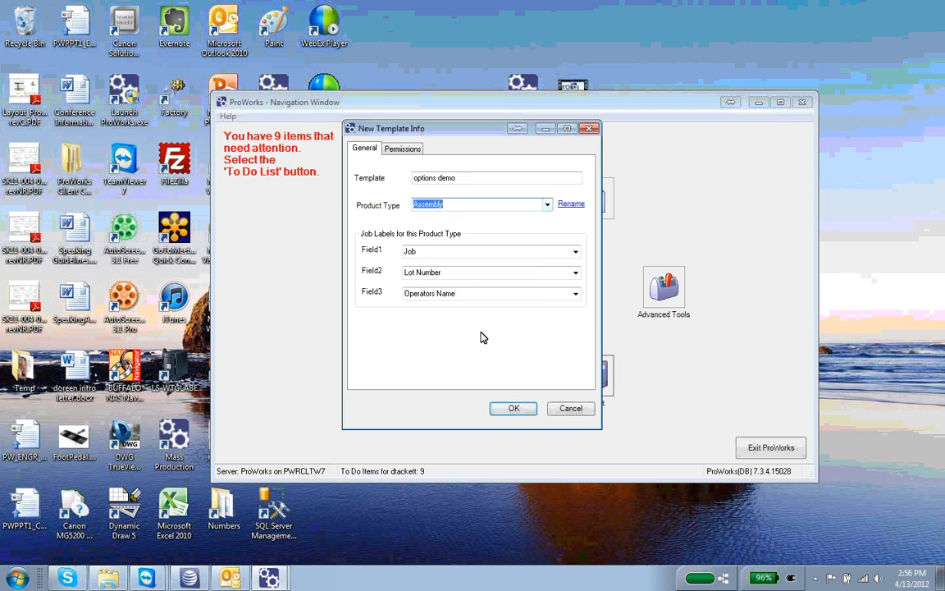
pyautogui.click(509, 408)
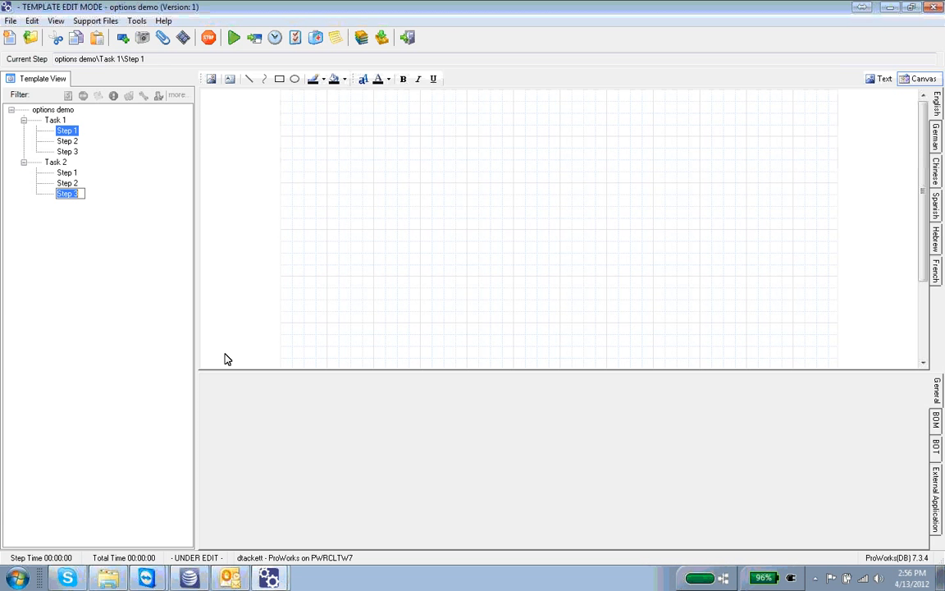
pyautogui.click(880, 80)
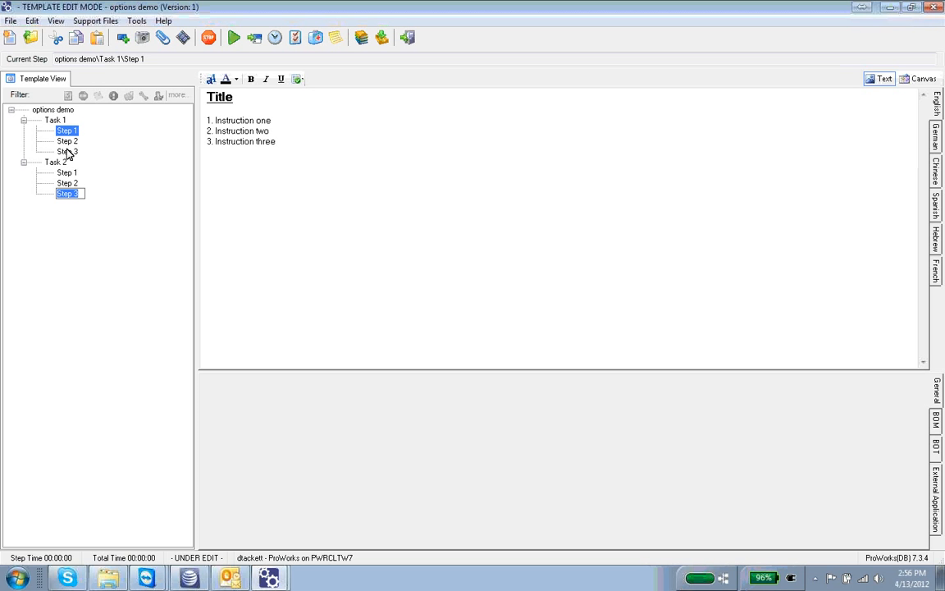
# - Insert two additional steps, Step 4 and Step 5, after Step 3 in Task 1
pyautogui.rightClick(71, 159)
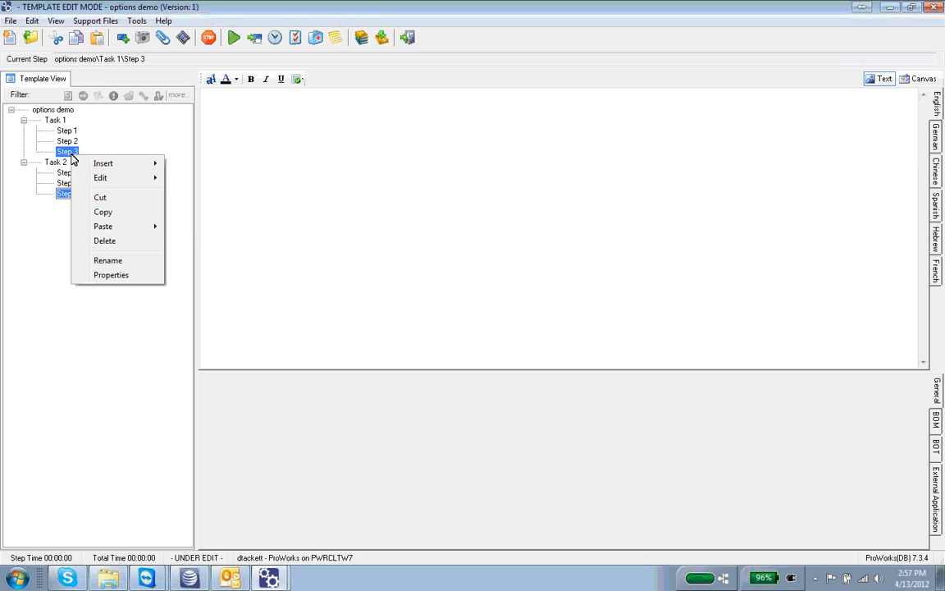
pyautogui.moveTo(119, 164)
pyautogui.click(188, 164)
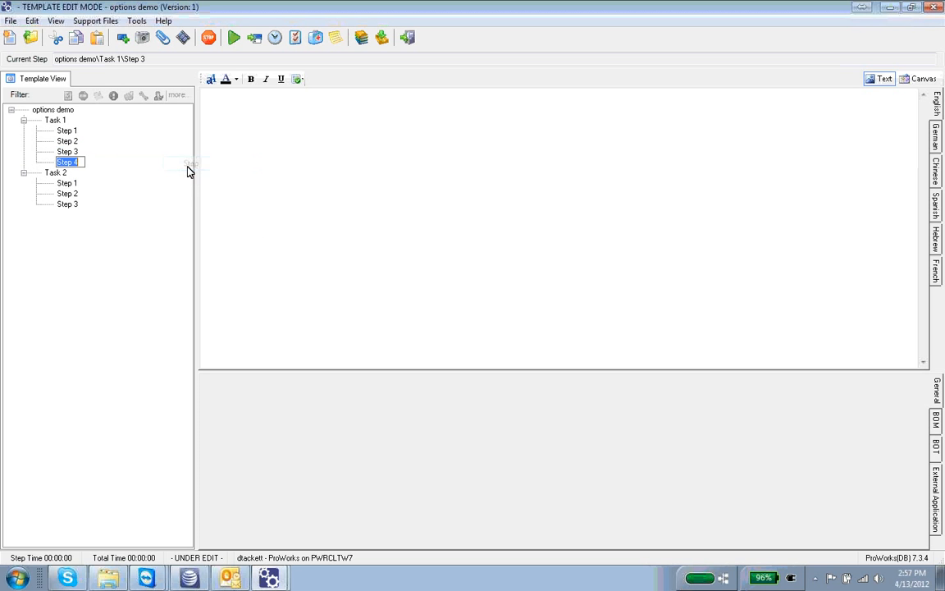
pyautogui.click(65, 165)
pyautogui.rightClick(65, 165)
pyautogui.press('Escape')
pyautogui.rightClick(65, 161)
pyautogui.click(64, 153)
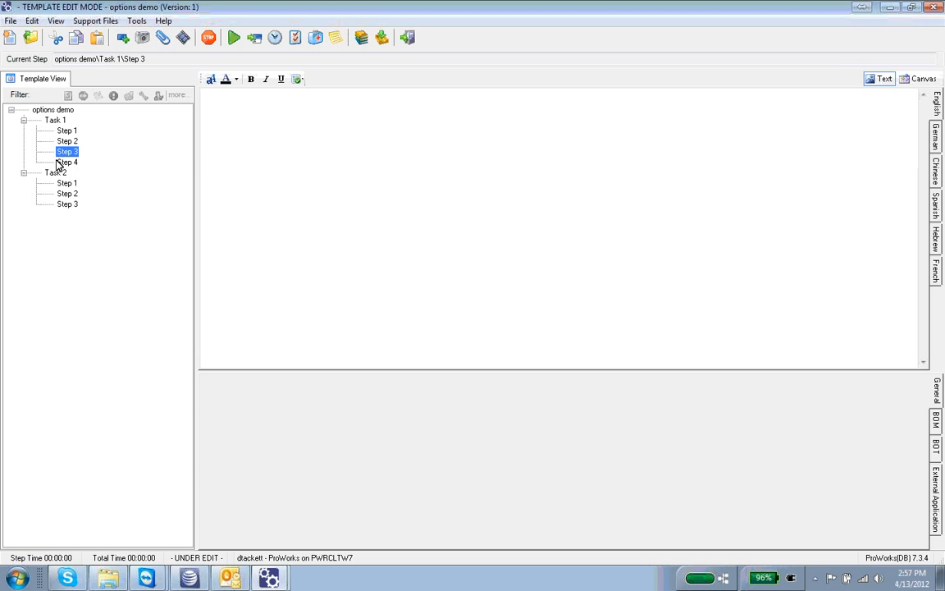
pyautogui.rightClick(58, 164)
pyautogui.moveTo(88, 169)
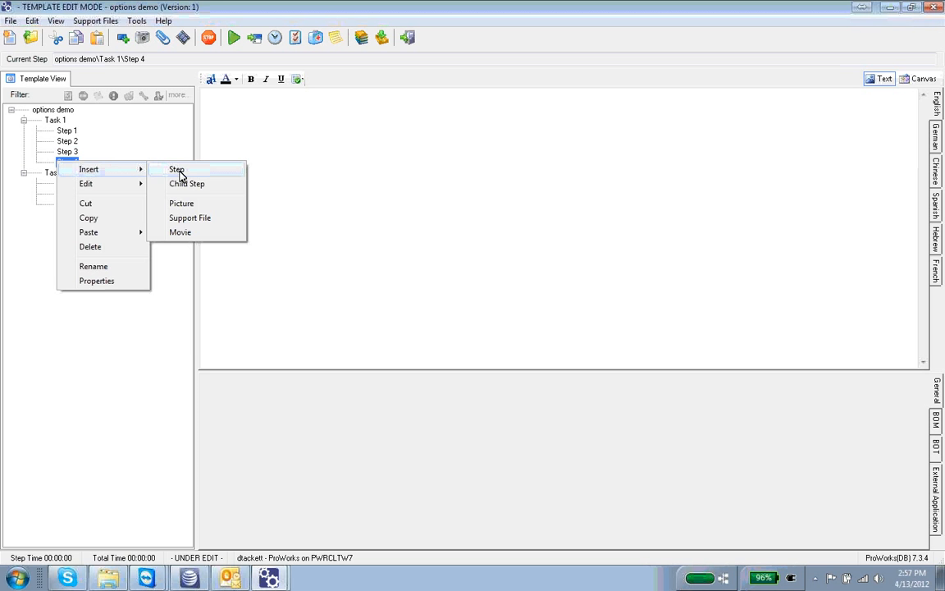
pyautogui.click(177, 170)
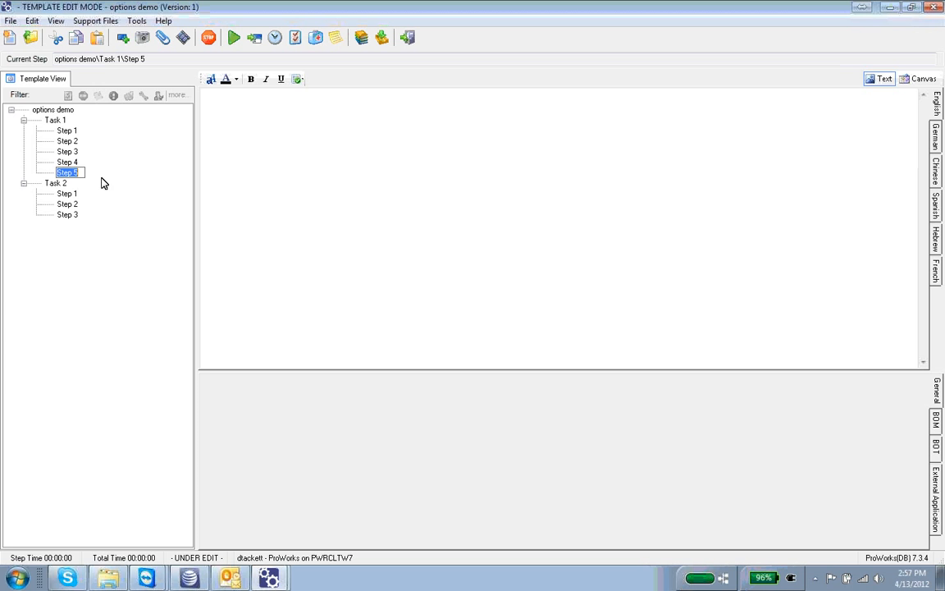
# - Open the options for Step 3 of Task 1 and add a mandatory option named Model Number
pyautogui.click(67, 152)
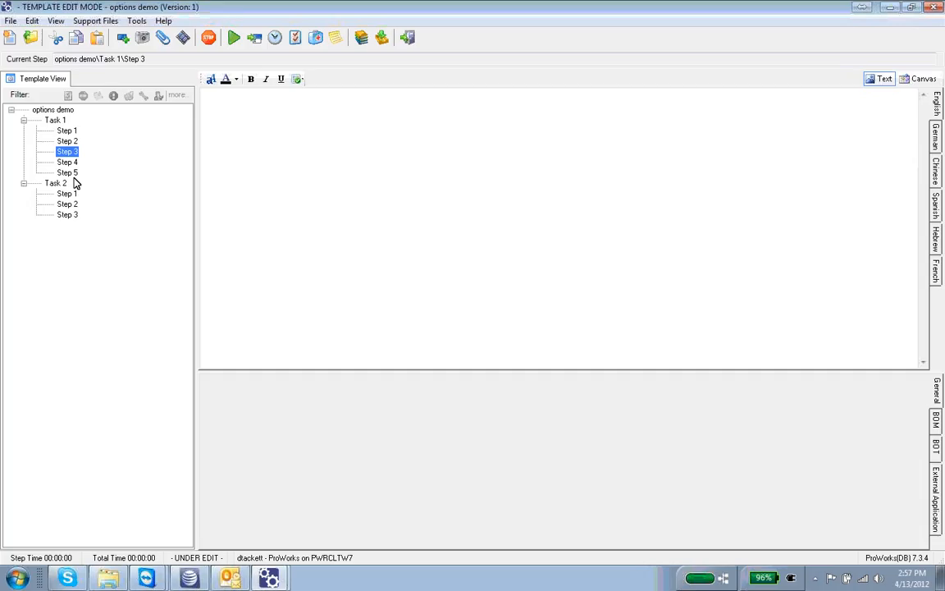
pyautogui.click(295, 39)
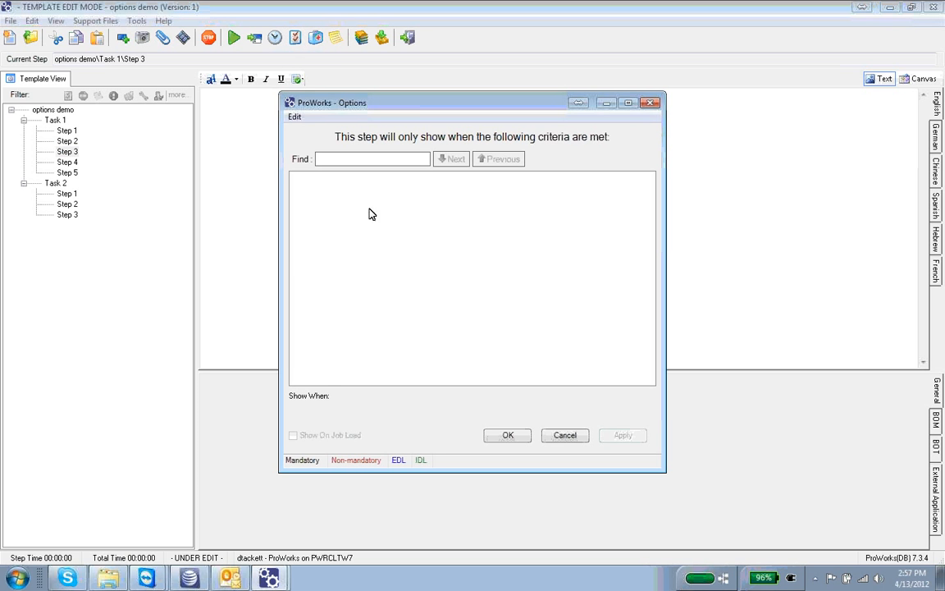
pyautogui.rightClick(377, 232)
pyautogui.moveTo(419, 238)
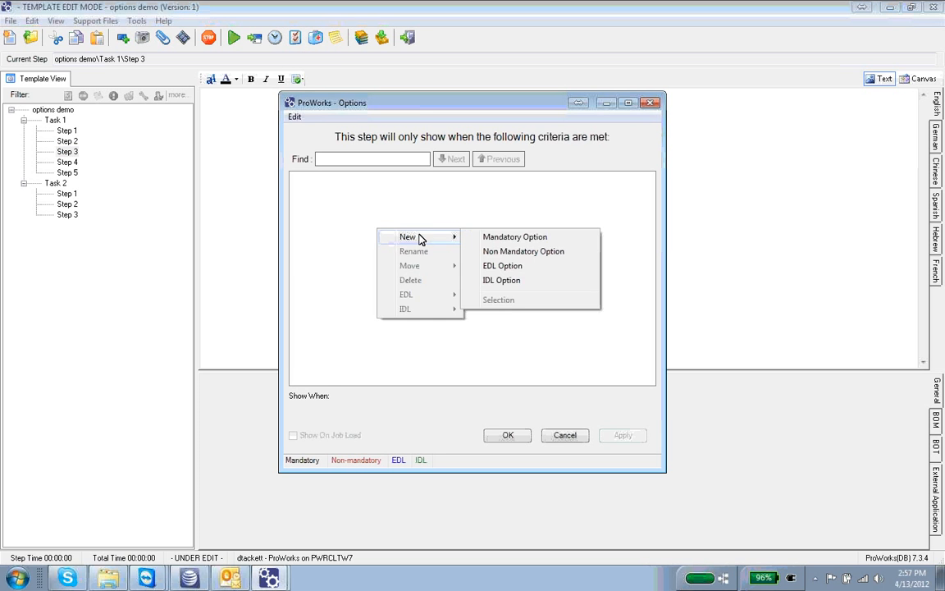
pyautogui.click(490, 239)
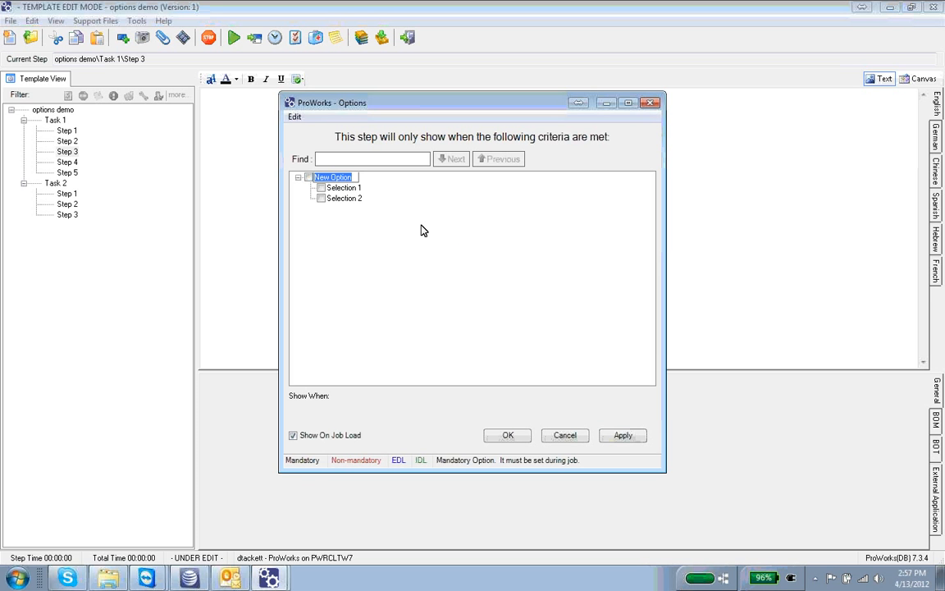
pyautogui.write('Modev Nu')
# - Rename the two selections under the Model Number option as Model A and Model B, and save the options
pyautogui.rightClick(354, 188)
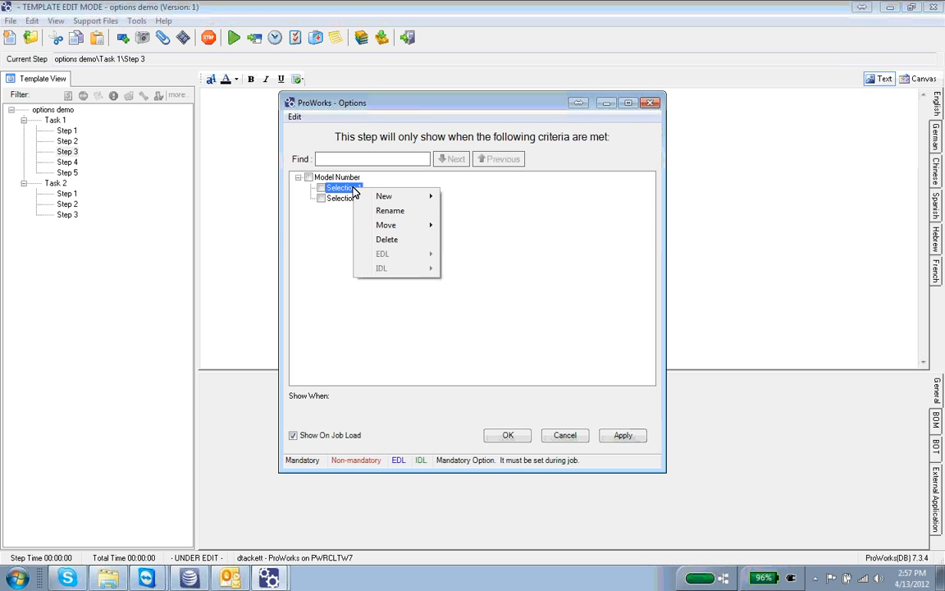
pyautogui.click(390, 211)
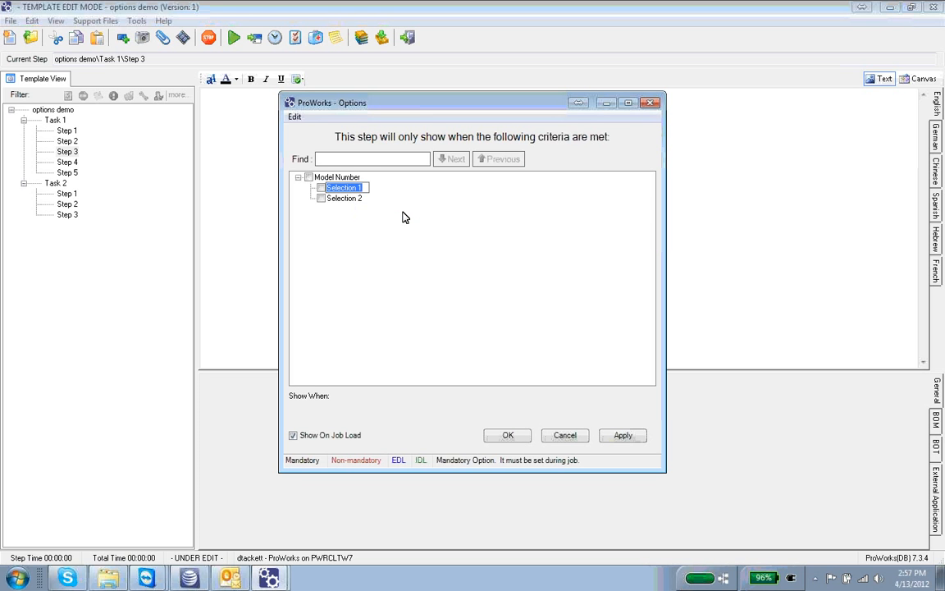
pyautogui.write('Model A')
pyautogui.rightClick(355, 201)
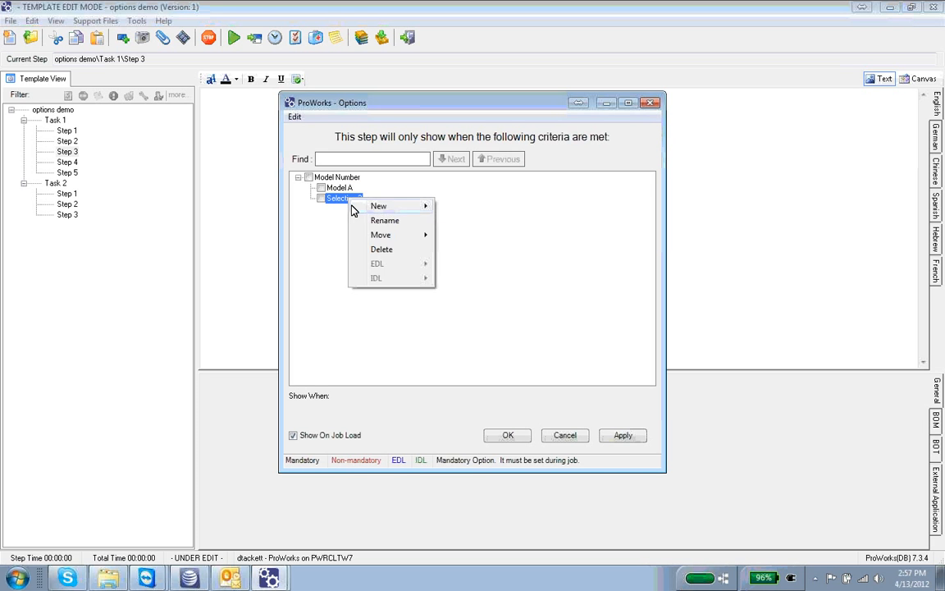
pyautogui.click(377, 220)
pyautogui.write('M')
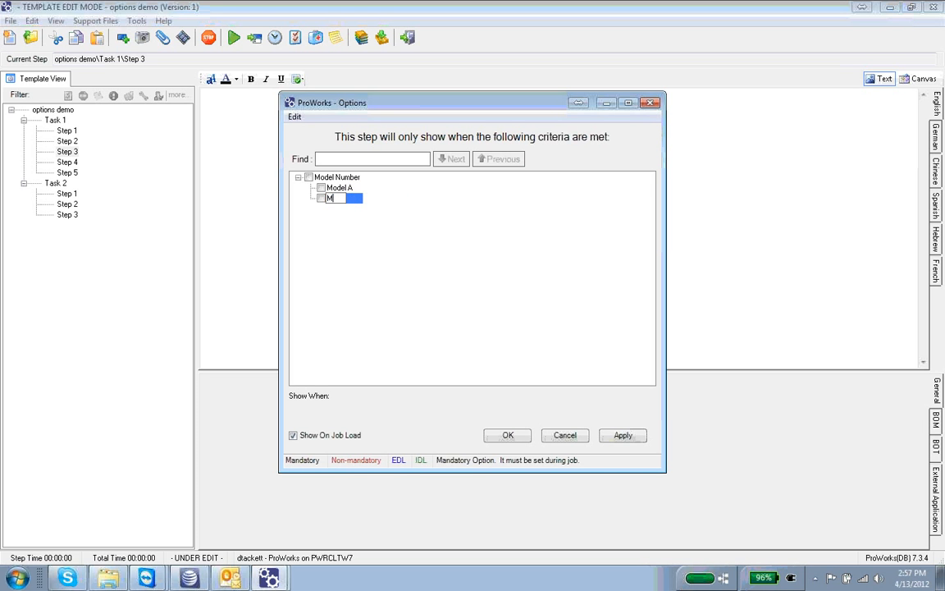
pyautogui.write('odel B')
pyautogui.press('Return')
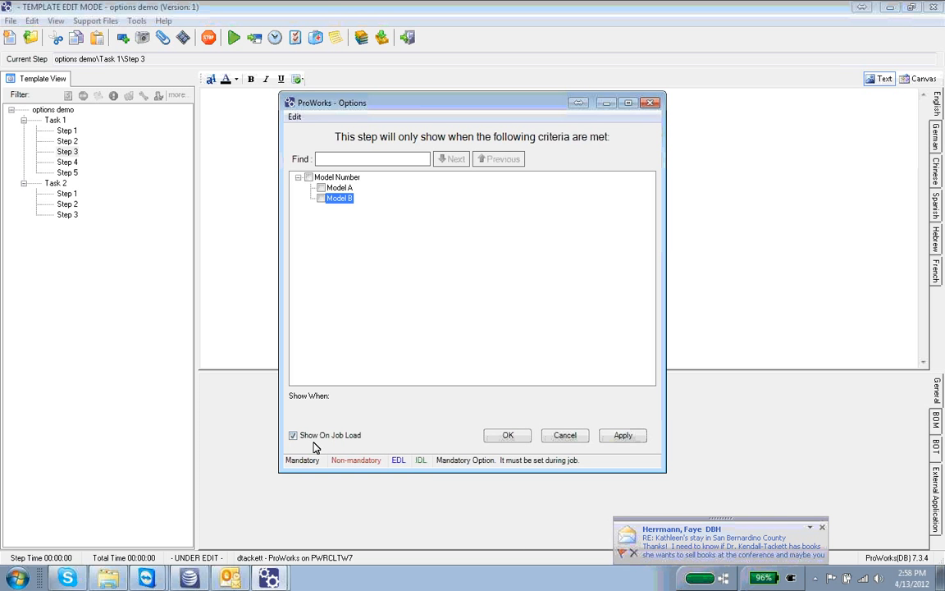
pyautogui.click(810, 534)
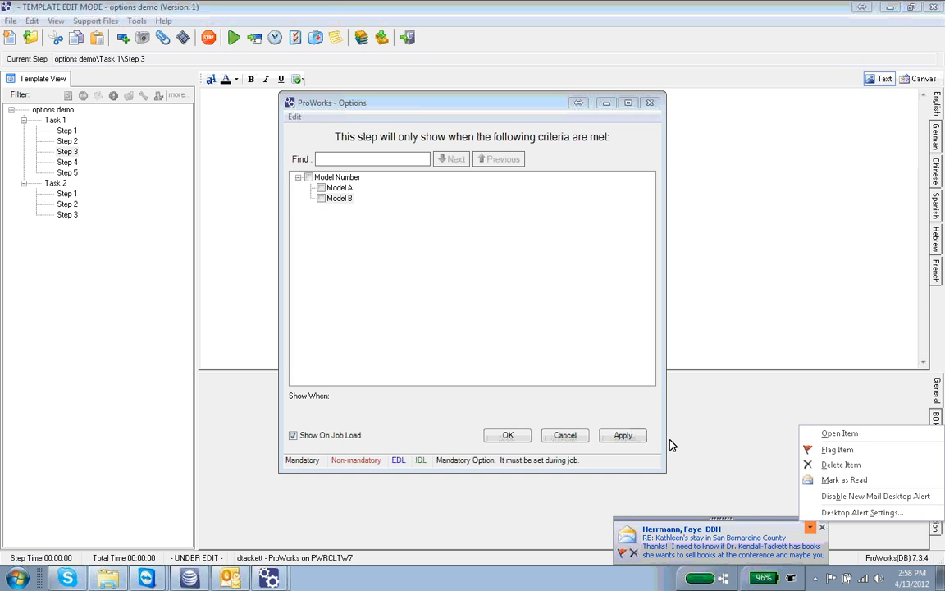
pyautogui.click(649, 460)
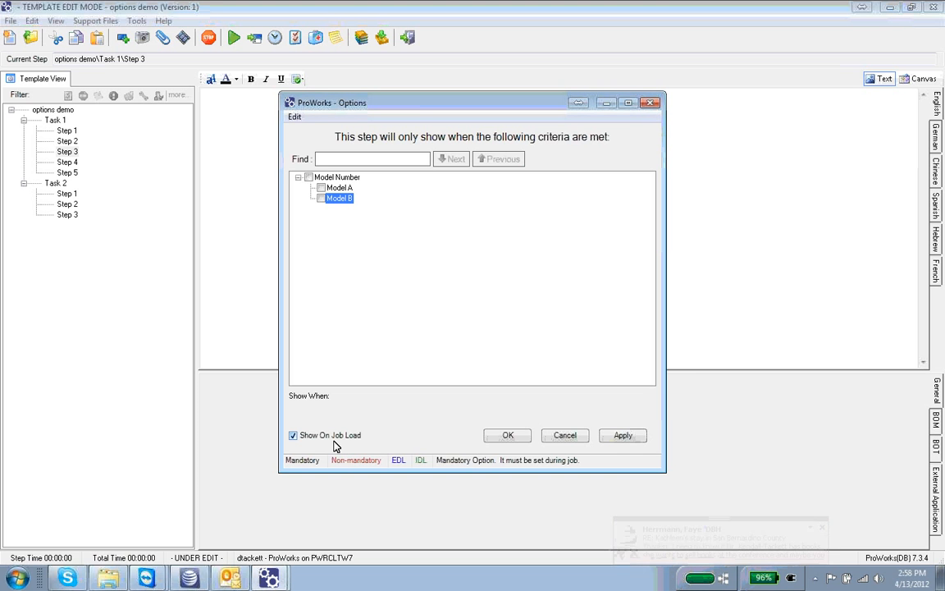
pyautogui.click(508, 435)
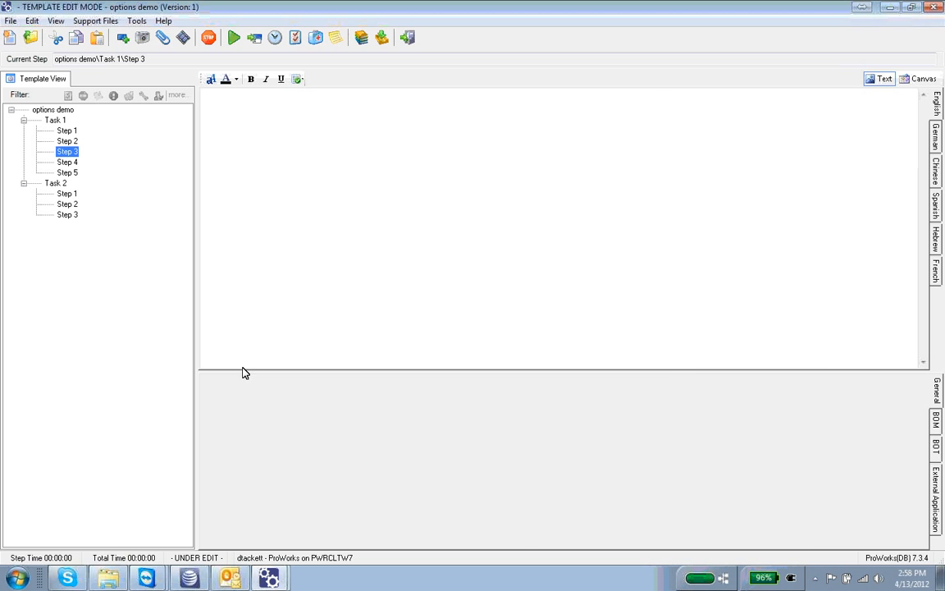
# - Set Step 3 of Task 1 to show only when Model Number is Model A
pyautogui.rightClick(64, 156)
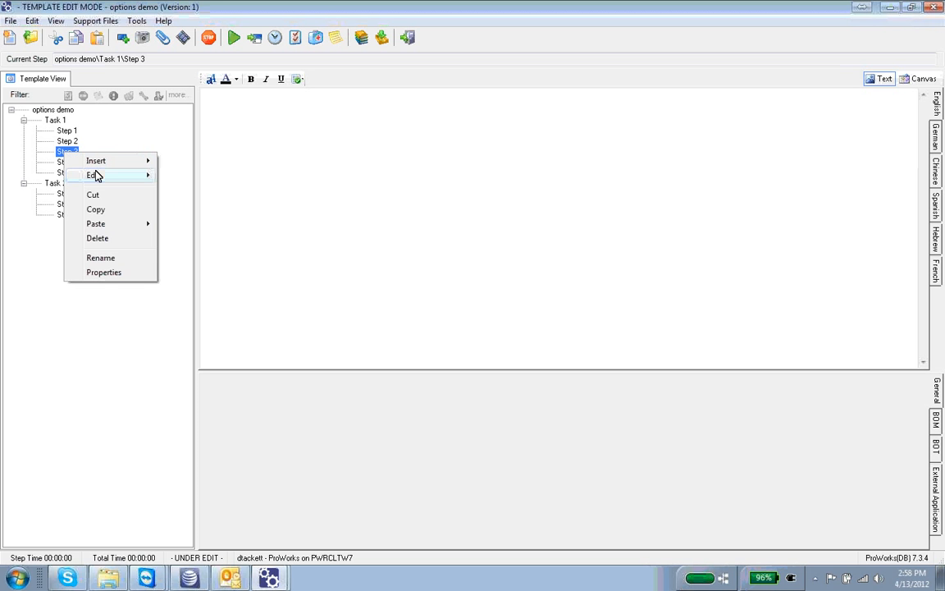
pyautogui.moveTo(99, 180)
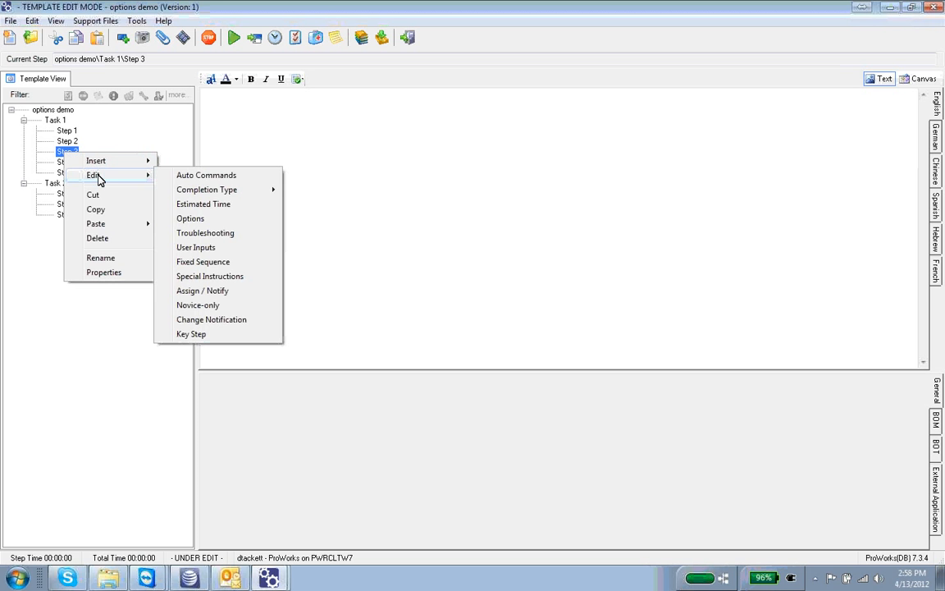
pyautogui.click(205, 219)
pyautogui.click(299, 177)
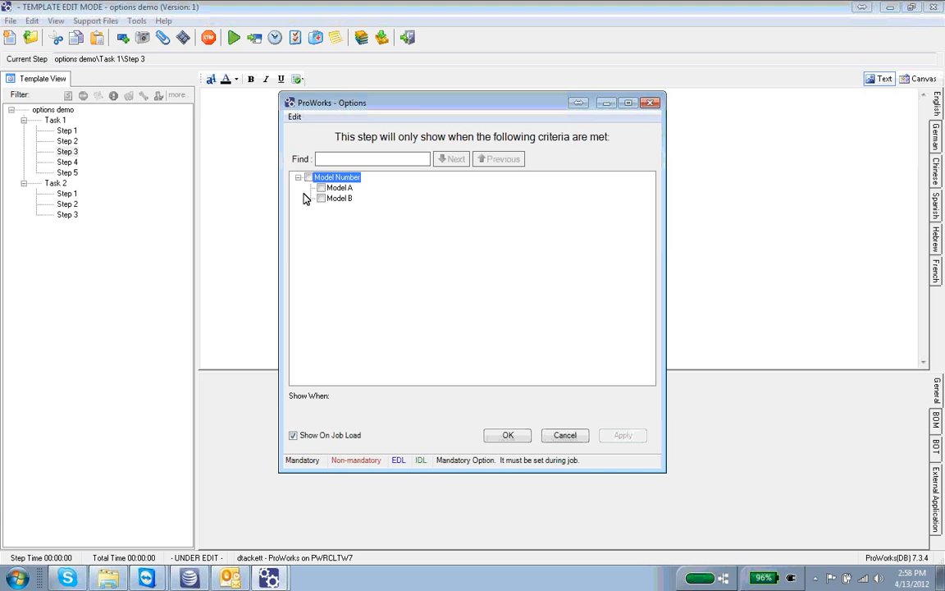
pyautogui.click(320, 188)
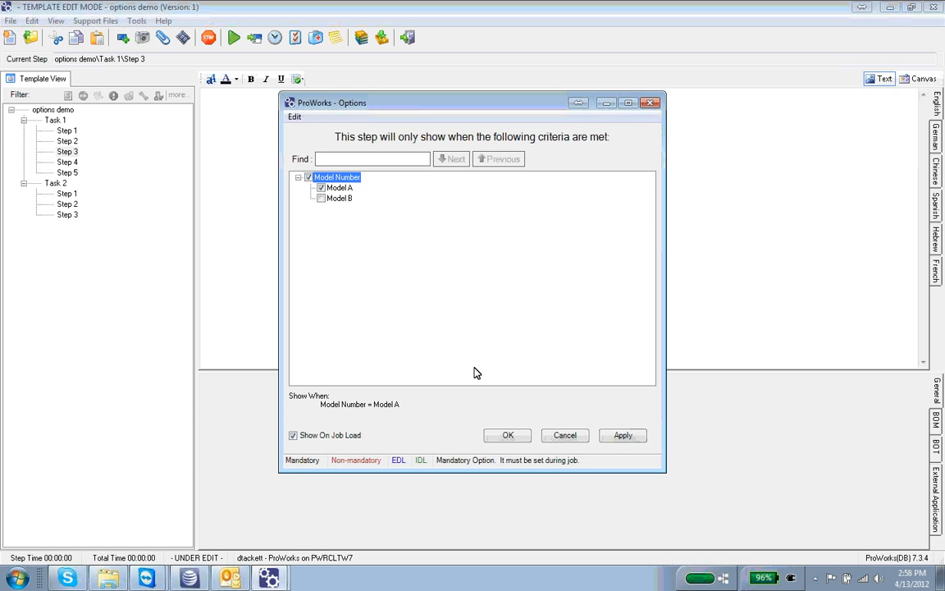
pyautogui.click(521, 437)
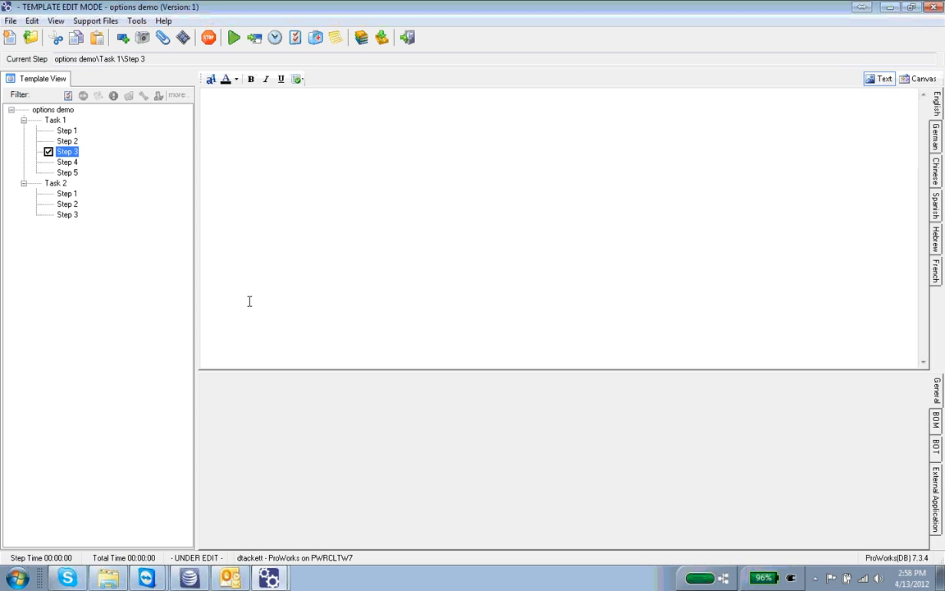
# - Set Step 4 of Task 1 to show only when Model Number is Model B
pyautogui.rightClick(67, 162)
pyautogui.moveTo(96, 185)
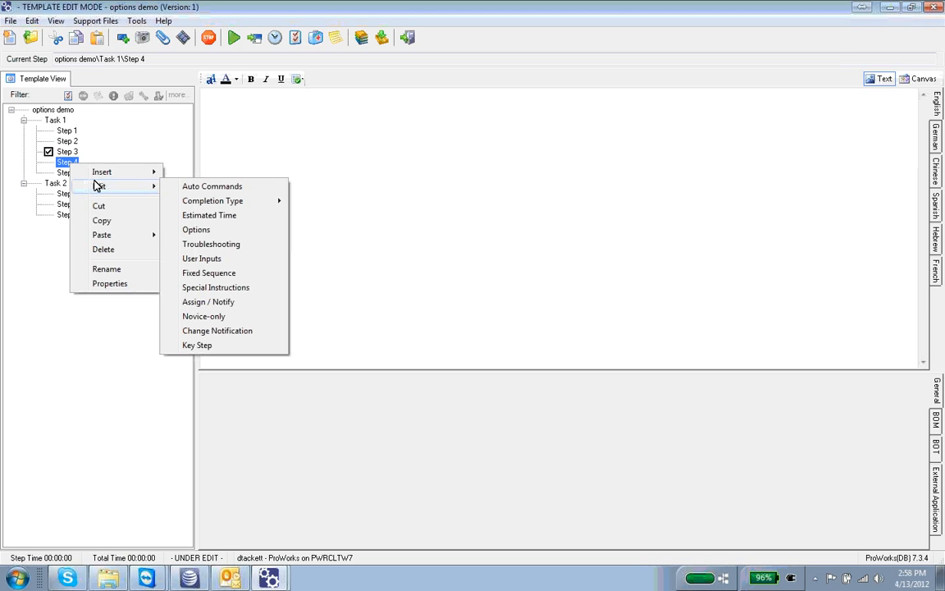
pyautogui.click(239, 230)
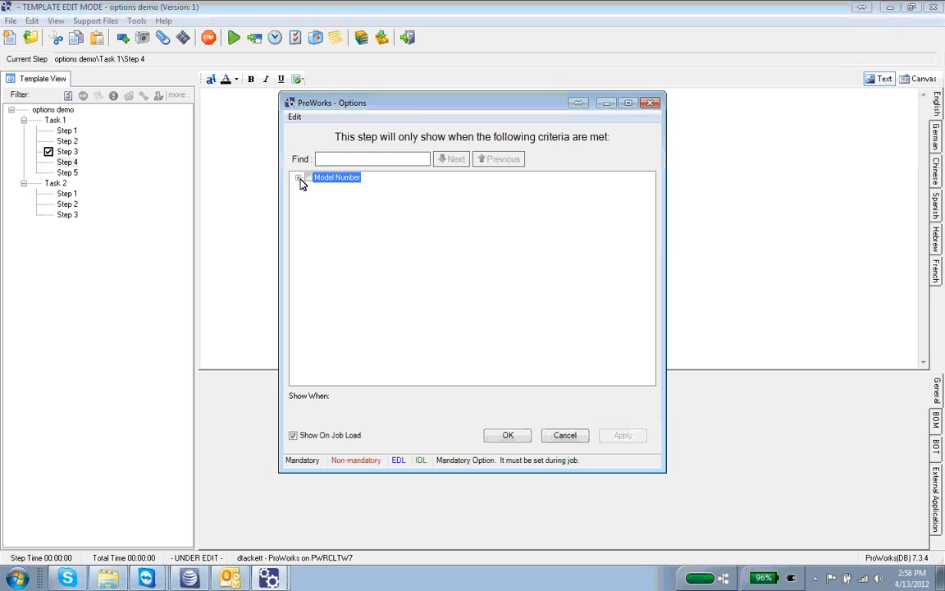
pyautogui.click(297, 177)
pyautogui.click(320, 198)
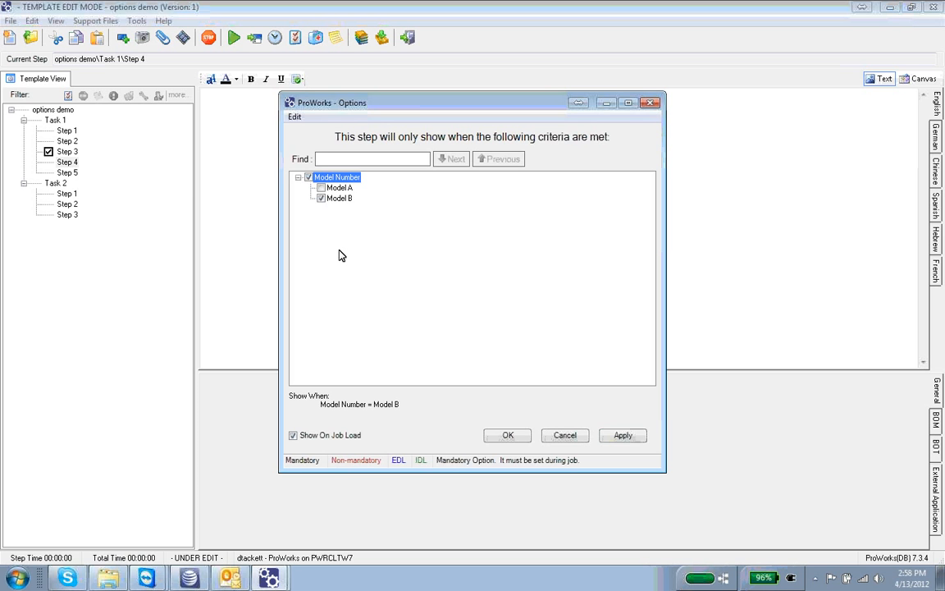
pyautogui.click(521, 436)
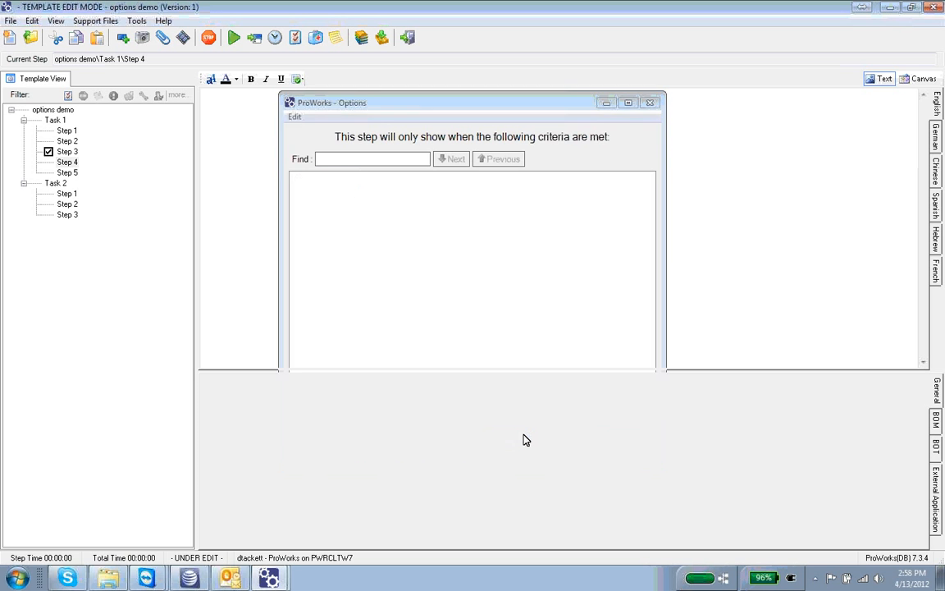
# - Set Step 5 of Task 1 to show only when Model Number is Model B
pyautogui.rightClick(72, 174)
pyautogui.moveTo(99, 196)
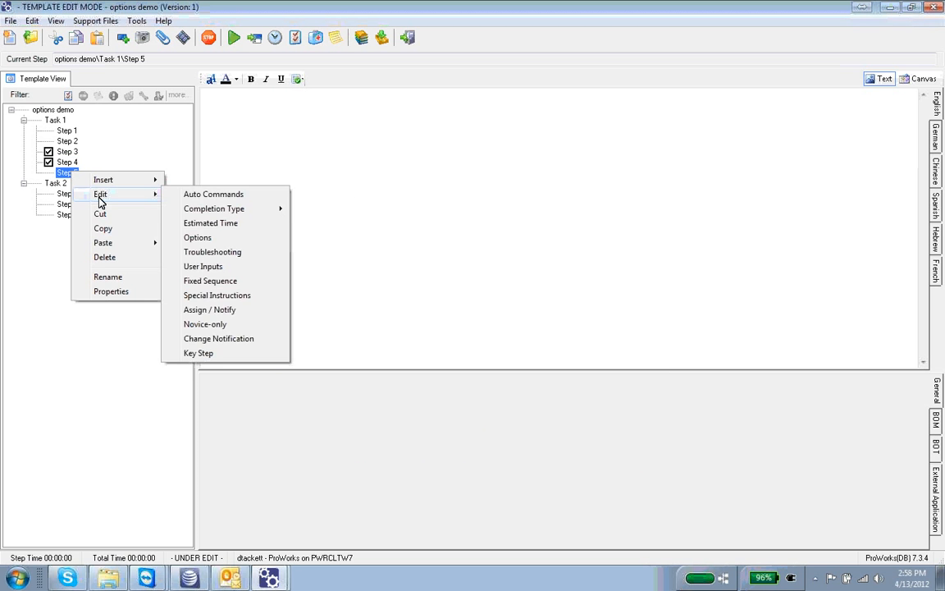
pyautogui.click(214, 237)
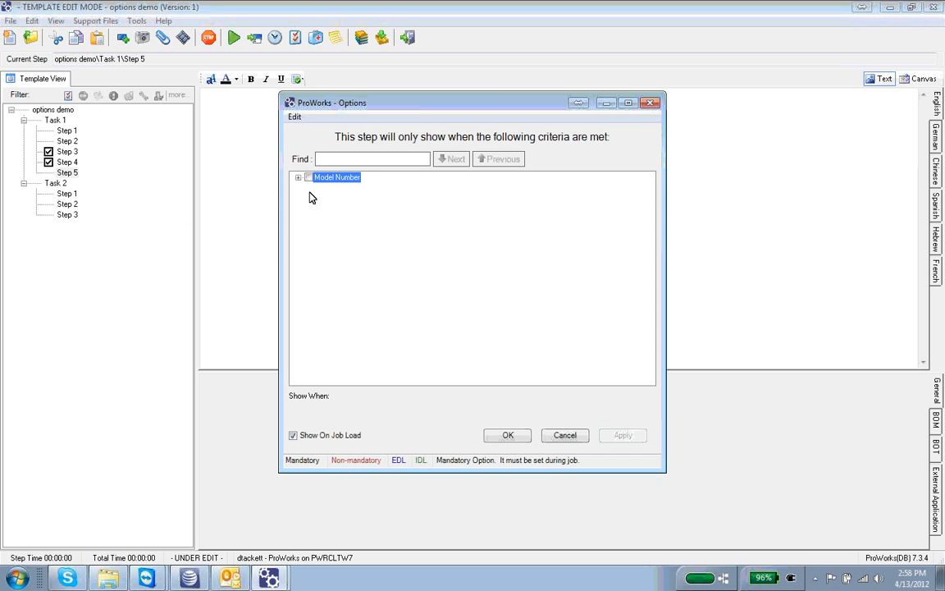
pyautogui.click(298, 177)
pyautogui.click(321, 198)
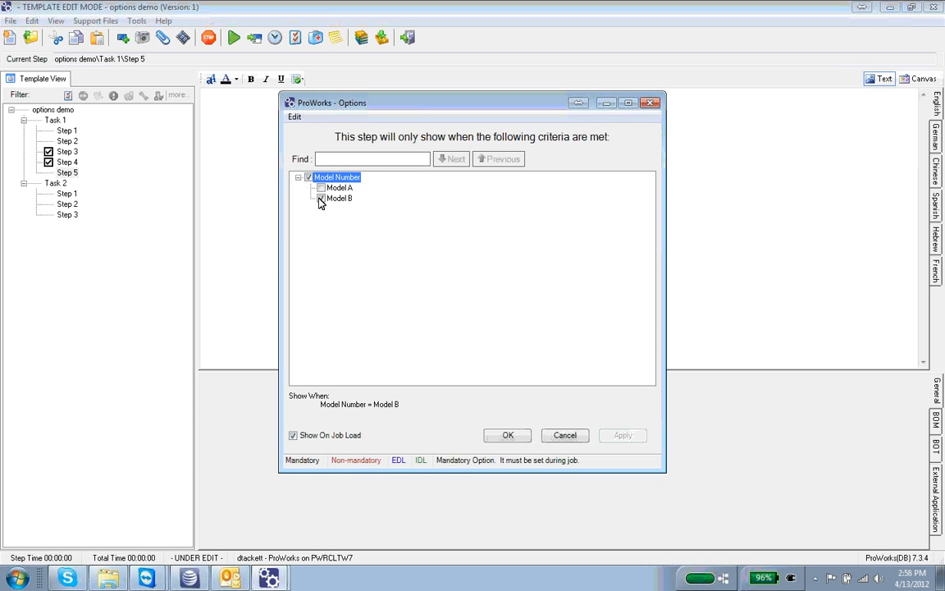
pyautogui.click(510, 435)
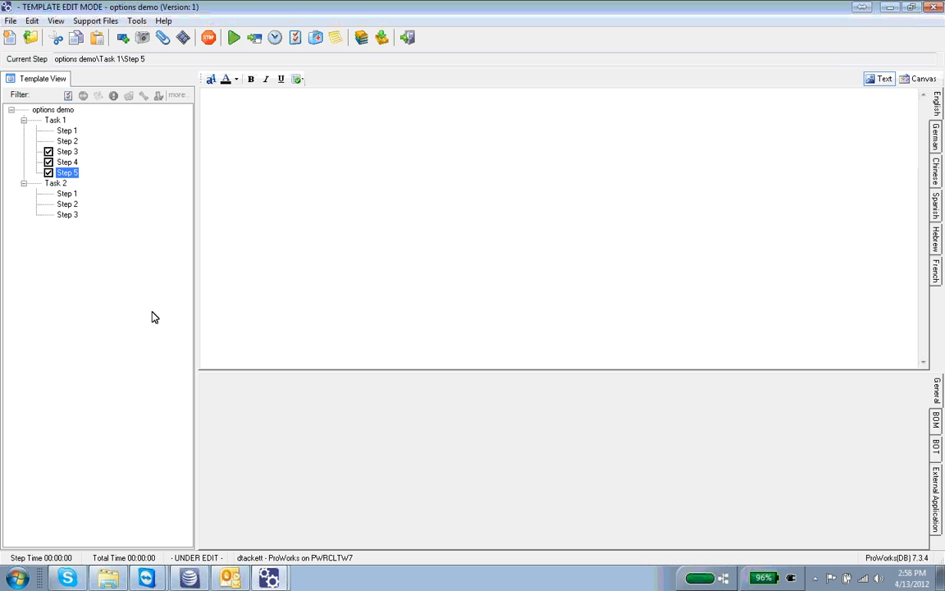
# - Preview the template edits as a job and choose Model A as the Model Number
pyautogui.click(48, 161)
pyautogui.click(136, 21)
pyautogui.click(180, 111)
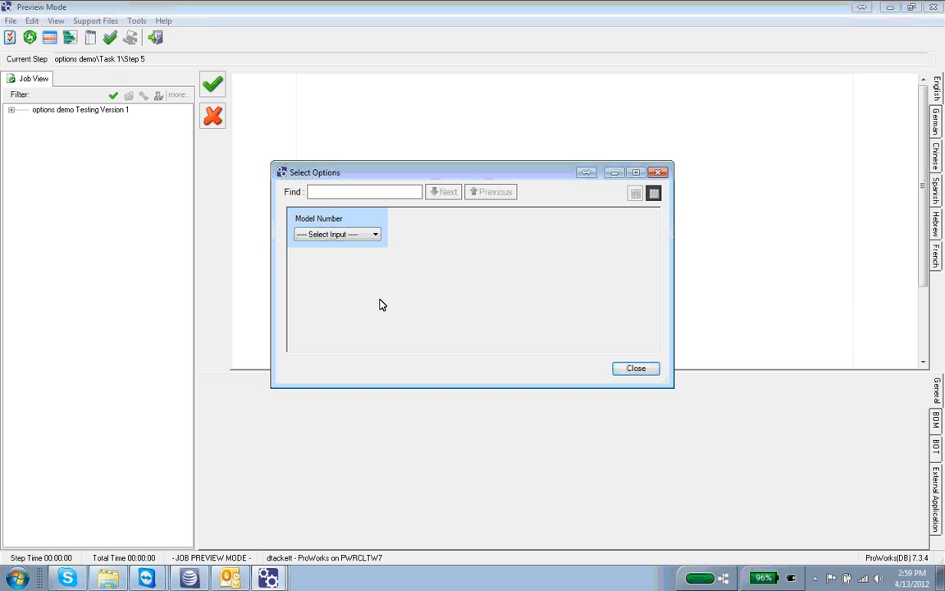
pyautogui.click(376, 237)
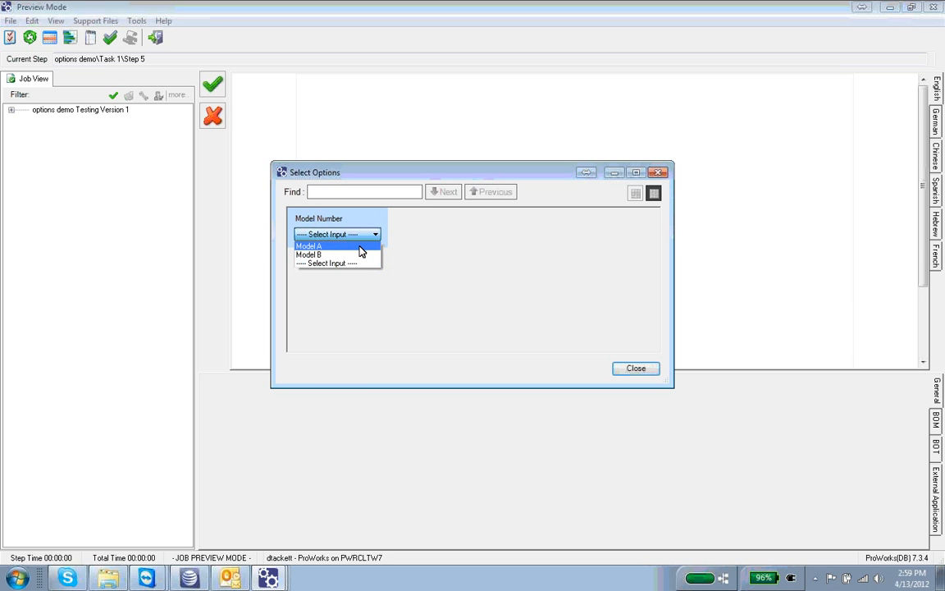
pyautogui.click(358, 248)
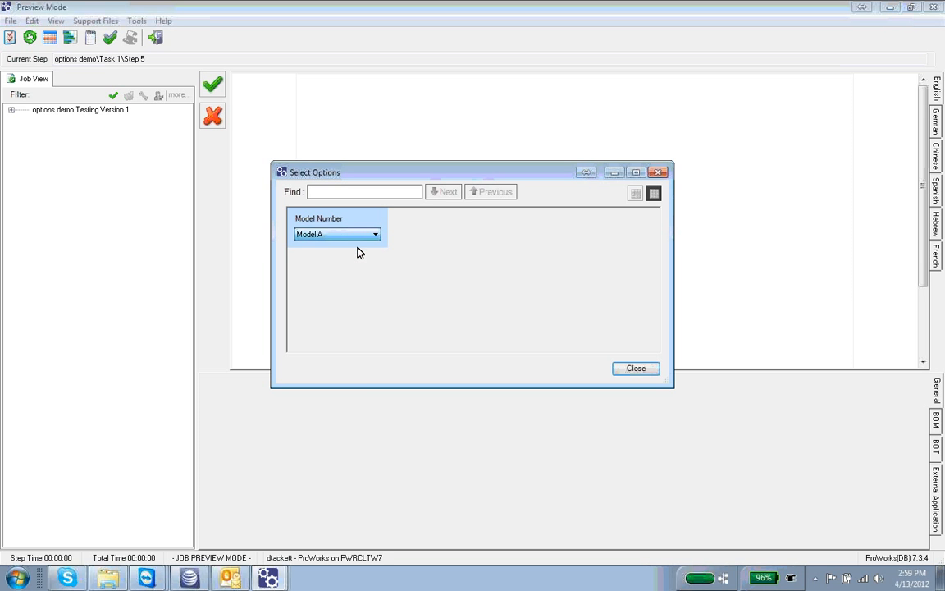
pyautogui.click(633, 371)
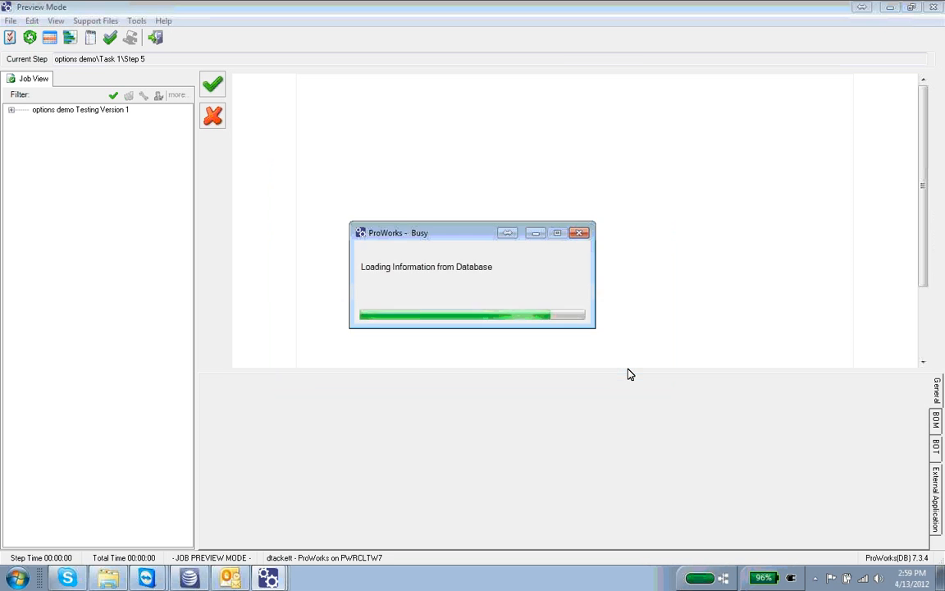
# - Expand Task 1 and Task 2 in the job preview to examine which steps are included, and exit the preview
pyautogui.click(11, 109)
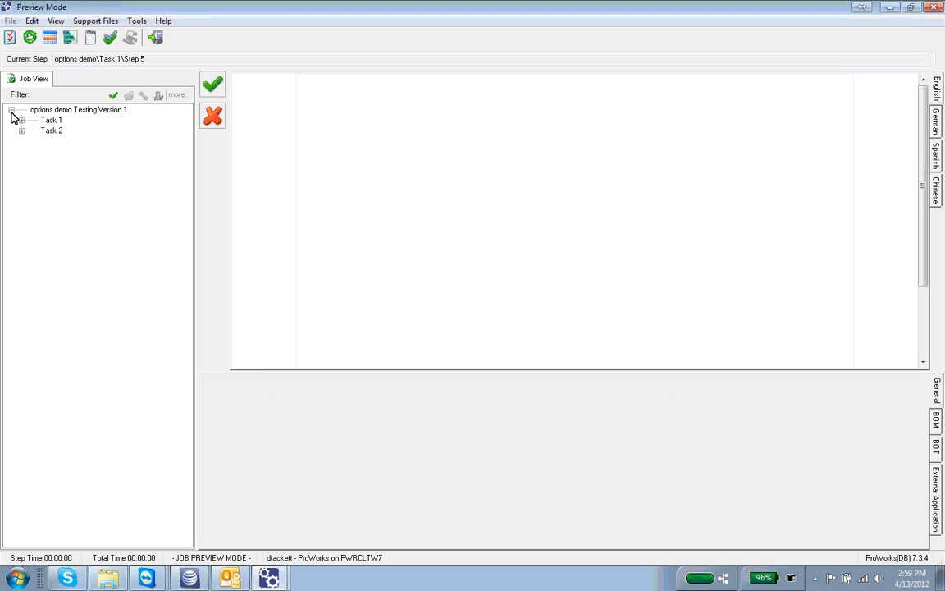
pyautogui.click(22, 120)
pyautogui.click(22, 161)
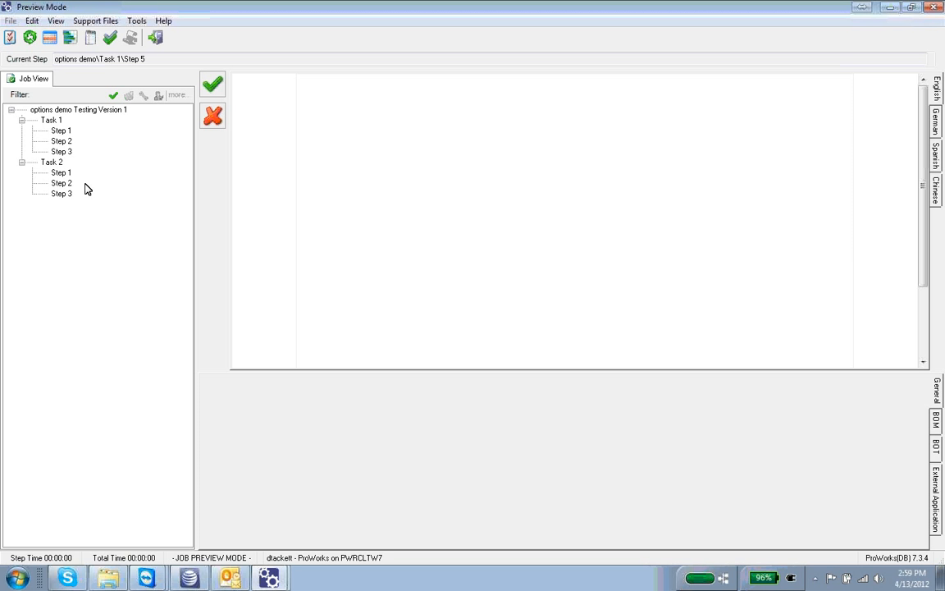
pyautogui.click(156, 38)
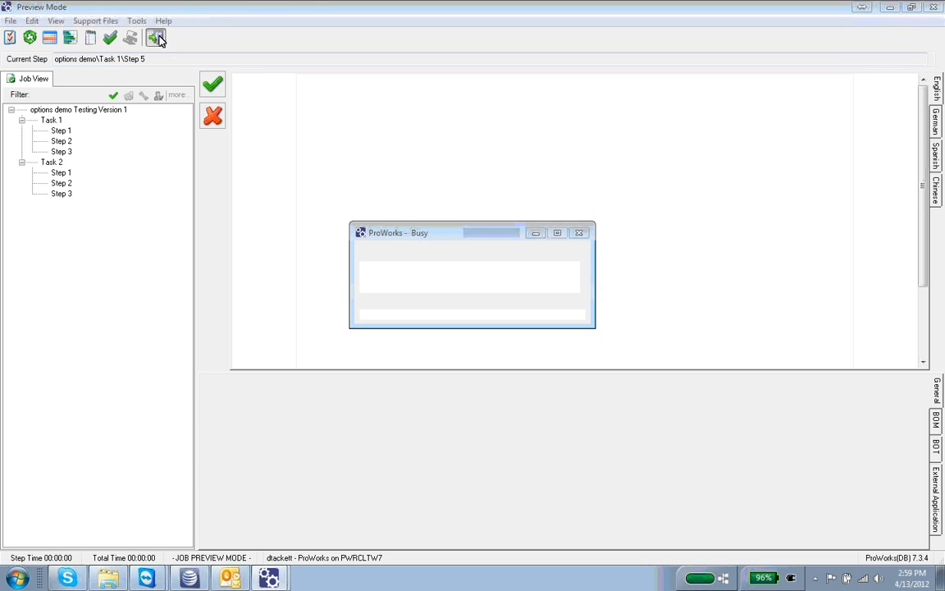
pyautogui.click(595, 336)
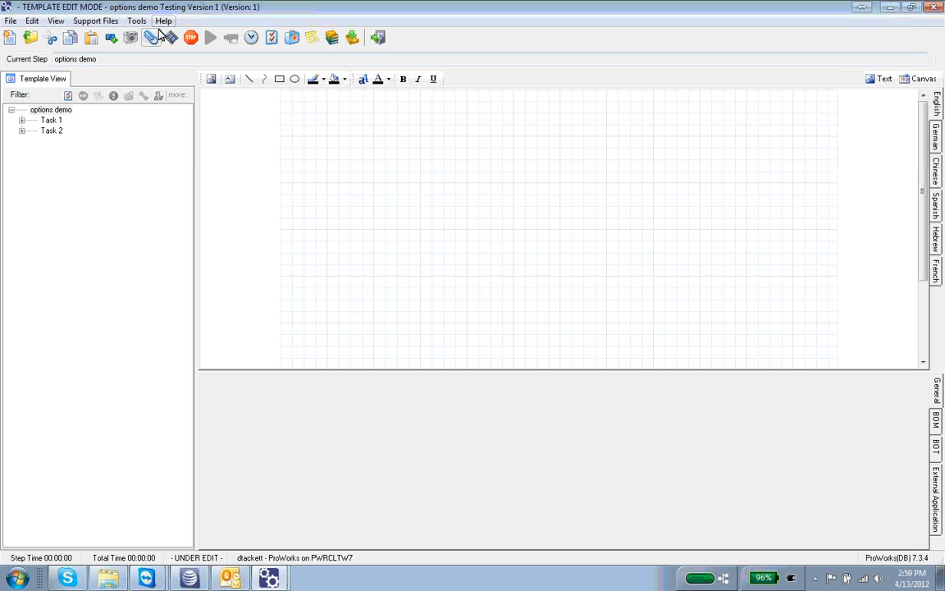
# - Preview the template edits again and complete Steps 1 and 2 of Task 1
pyautogui.click(136, 21)
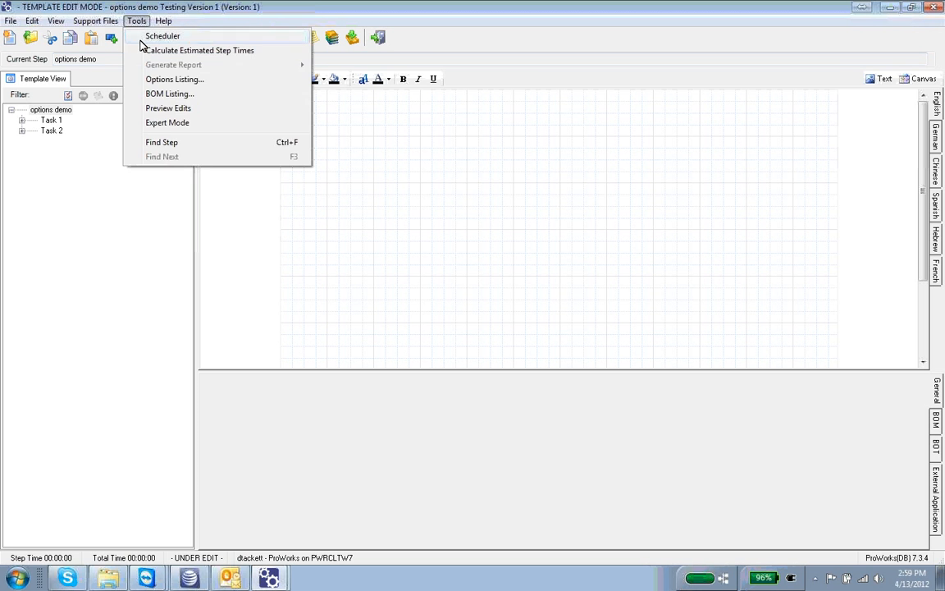
pyautogui.click(172, 108)
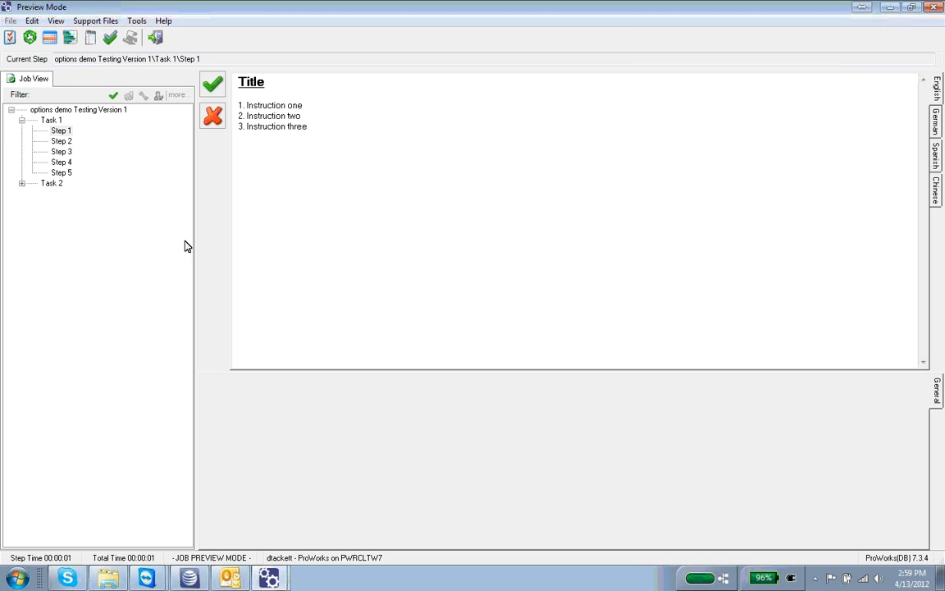
pyautogui.click(211, 87)
pyautogui.click(210, 87)
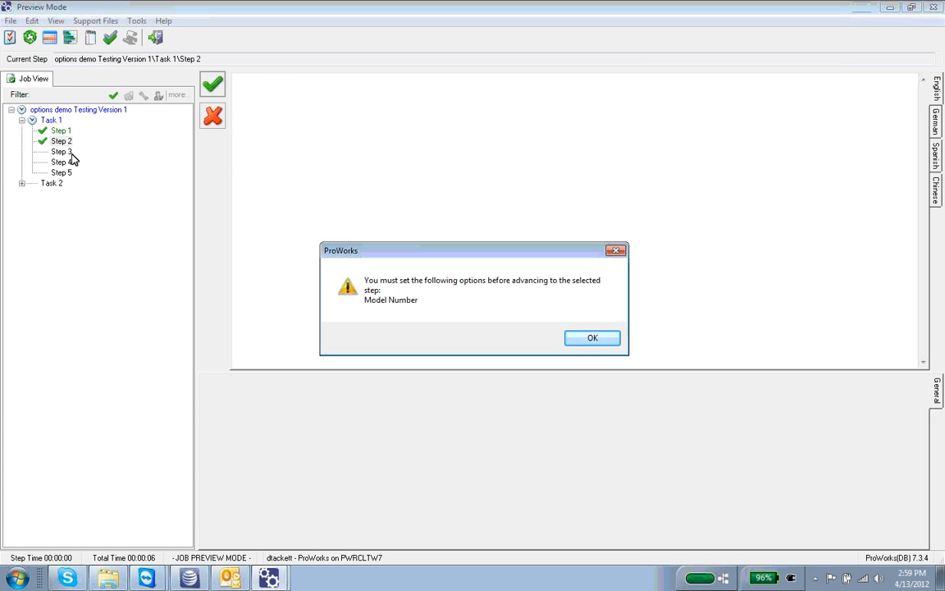
# - Set the required Model Number option to Model B to continue the job preview
pyautogui.click(595, 341)
pyautogui.click(375, 243)
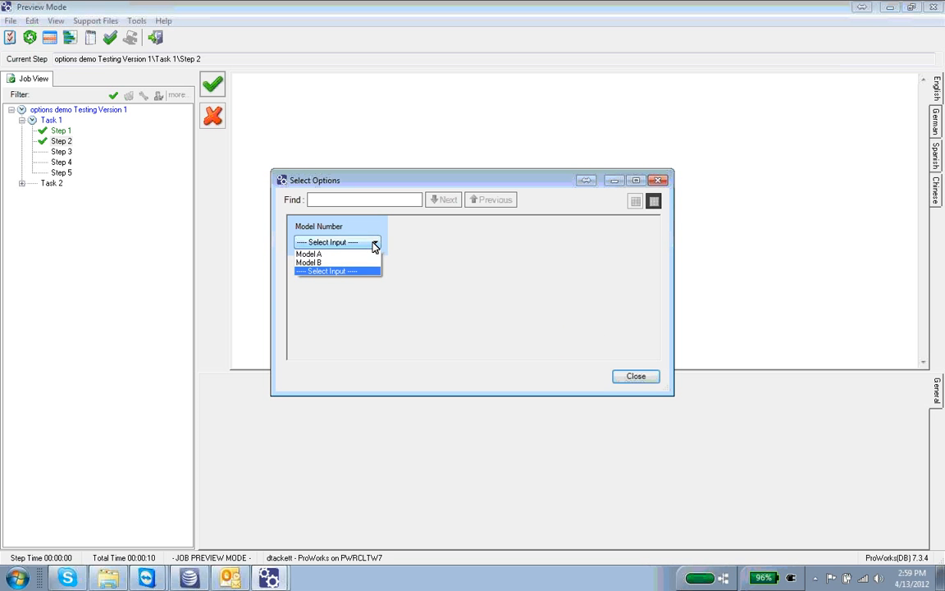
pyautogui.click(328, 262)
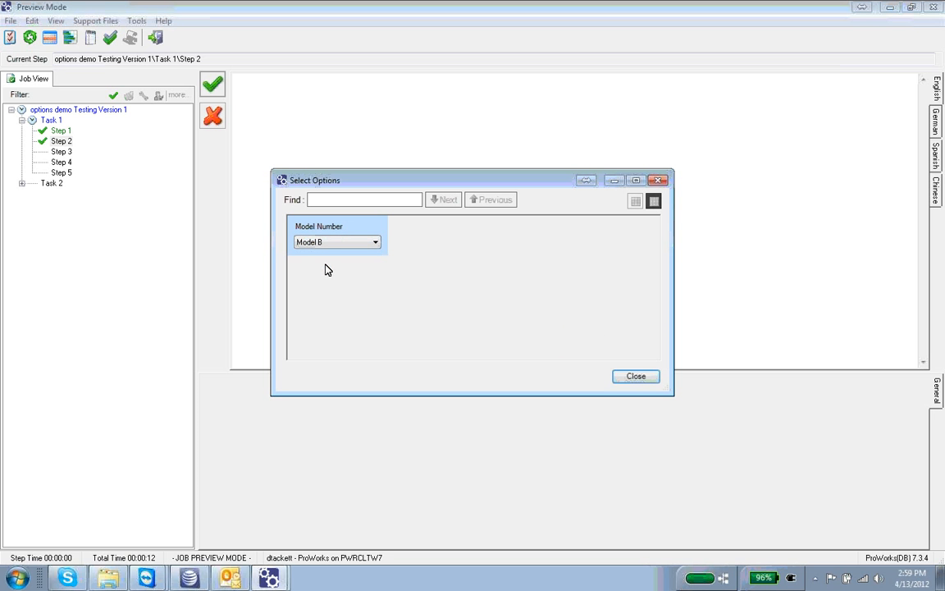
pyautogui.click(625, 382)
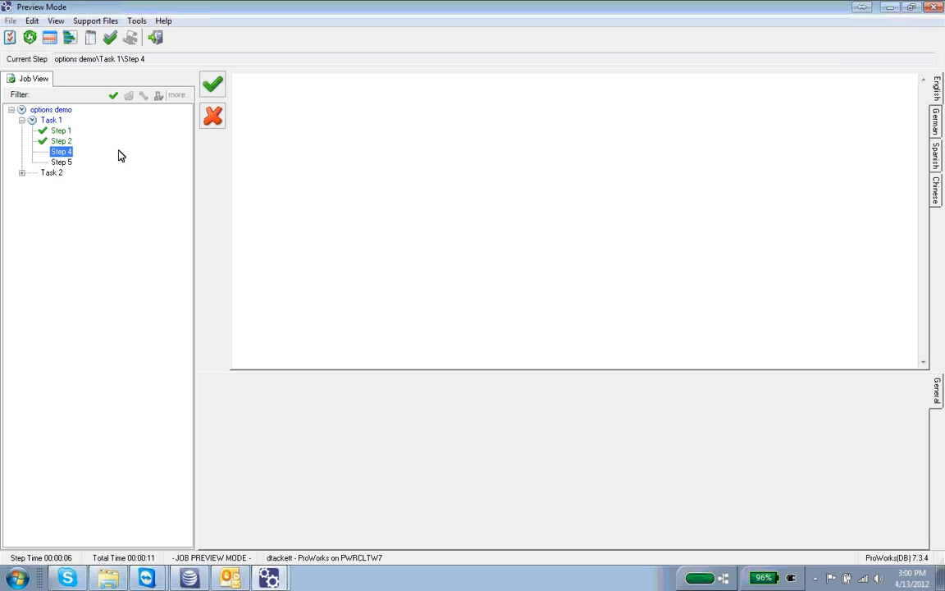
# - Complete Steps 4 and 5 of Task 1 and all steps of Task 2, and finish the job preview
pyautogui.click(212, 88)
pyautogui.click(213, 92)
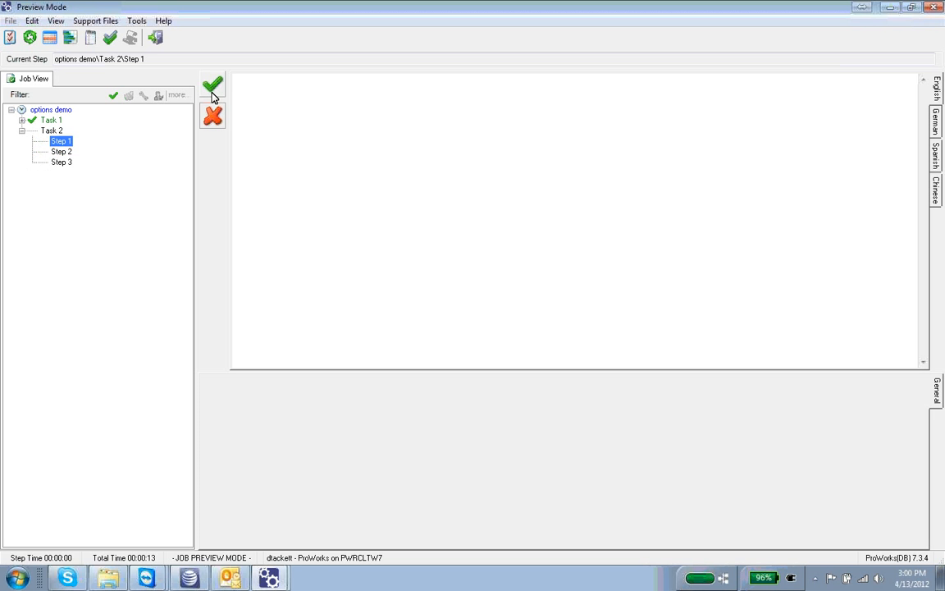
pyautogui.click(213, 92)
pyautogui.click(212, 91)
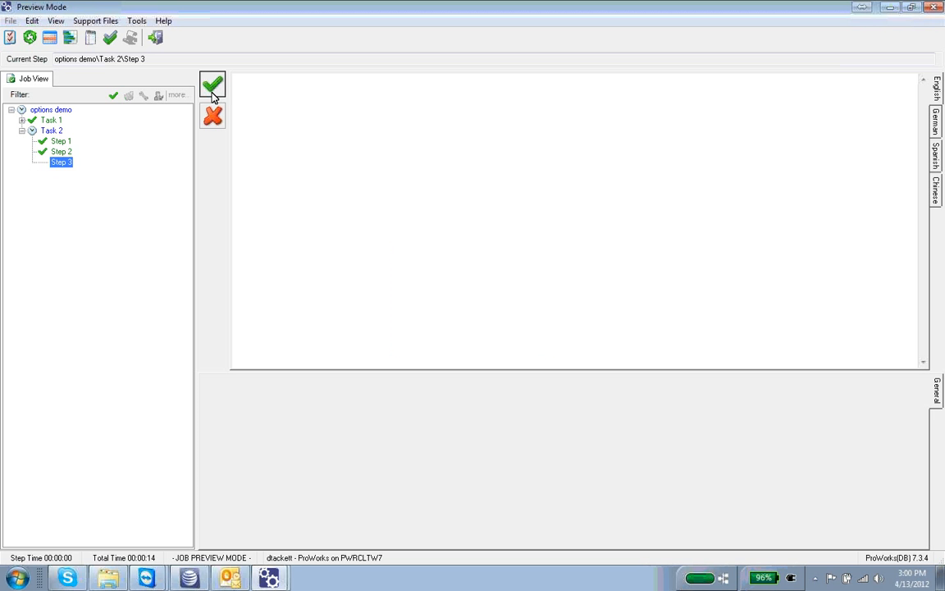
pyautogui.click(213, 91)
pyautogui.click(441, 331)
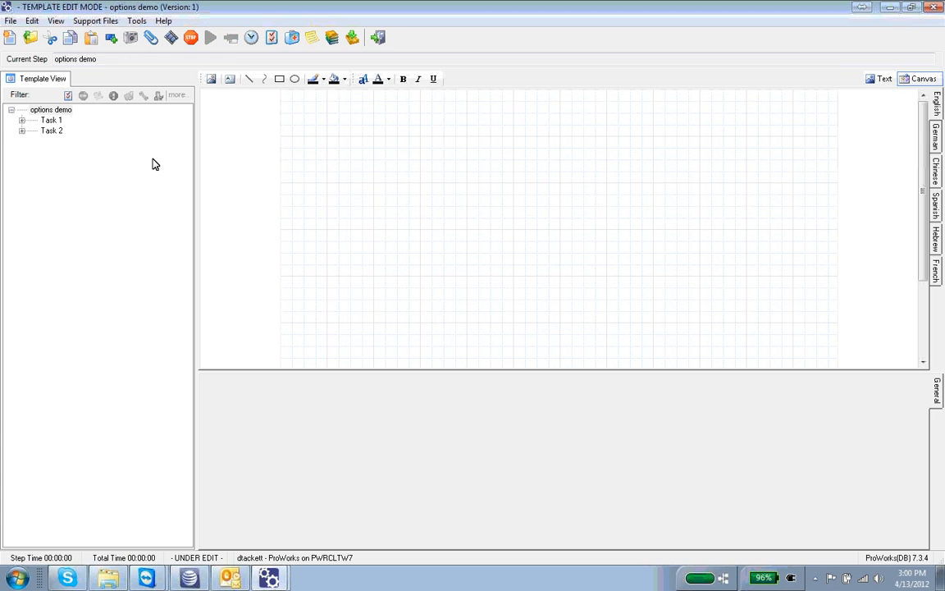
# - Add a non-mandatory option named New ECN to the template and save the options
pyautogui.click(271, 39)
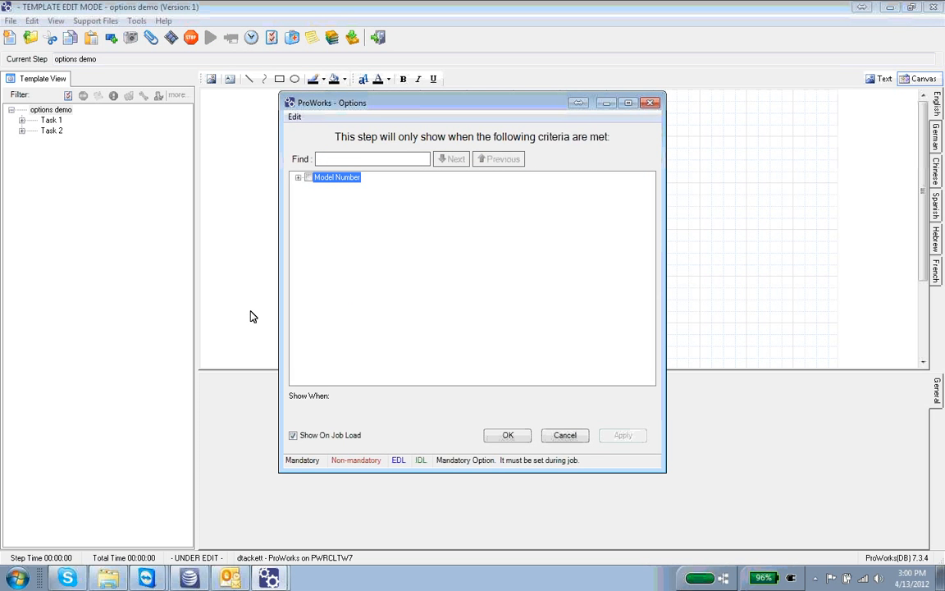
pyautogui.rightClick(390, 238)
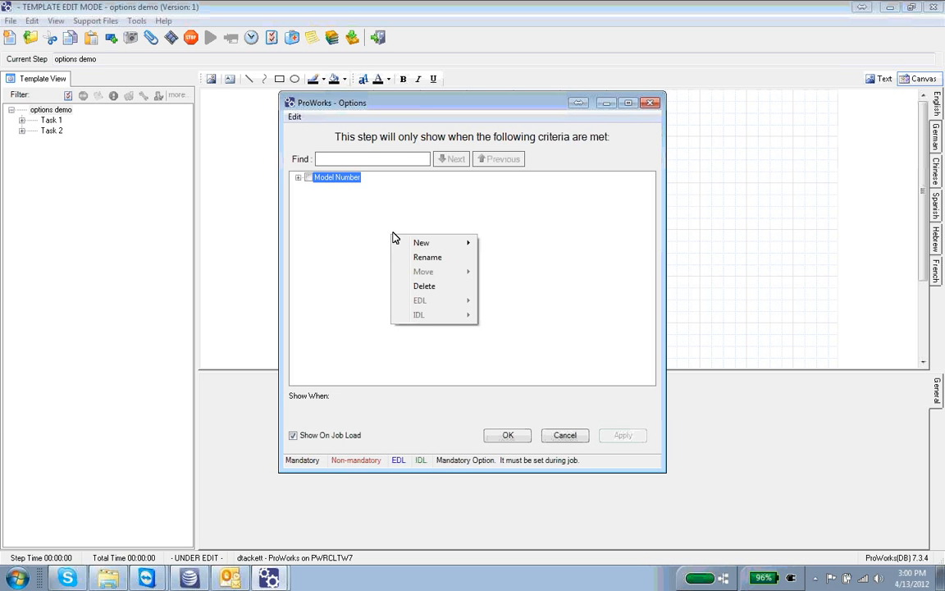
pyautogui.moveTo(414, 242)
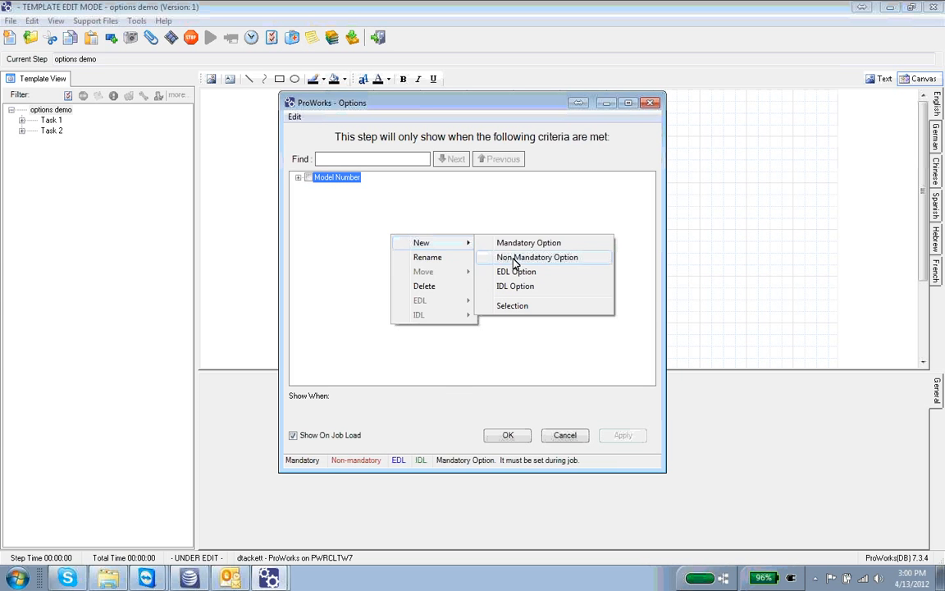
pyautogui.click(513, 260)
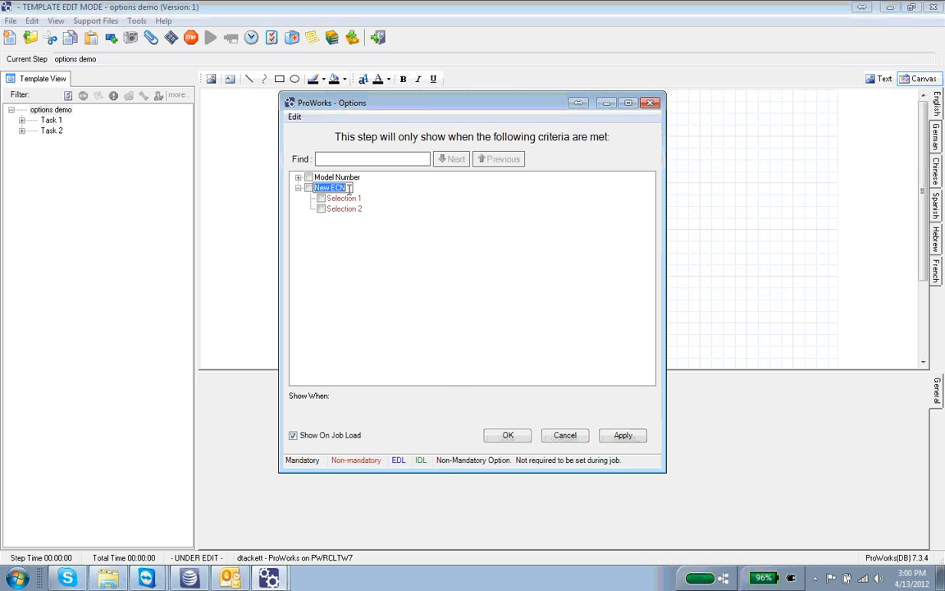
pyautogui.click(343, 199)
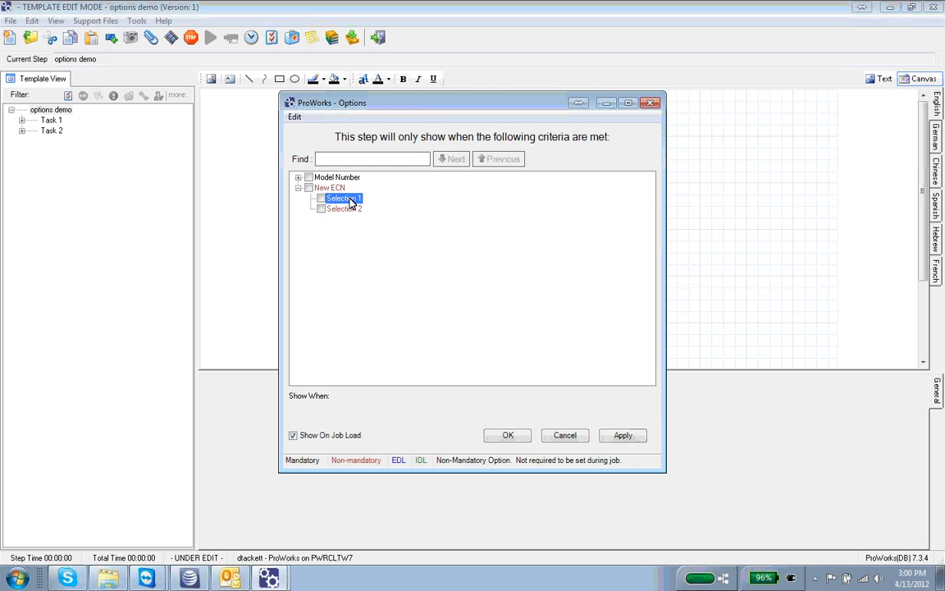
pyautogui.click(341, 209)
pyautogui.click(340, 201)
pyautogui.click(342, 210)
pyautogui.click(515, 440)
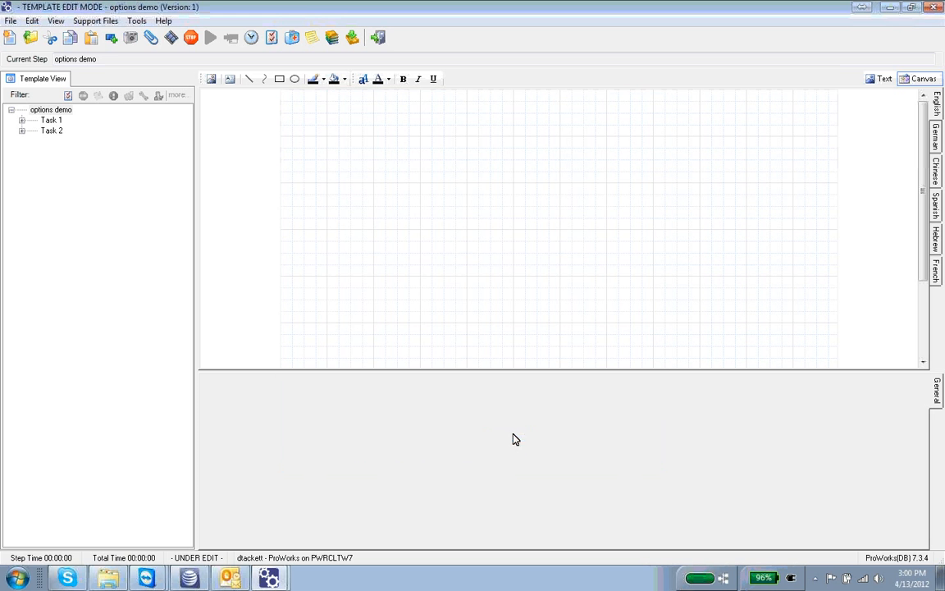
# - Preview the template with the New ECN option added, completing Steps 1 and 2 of Task 1
pyautogui.click(135, 20)
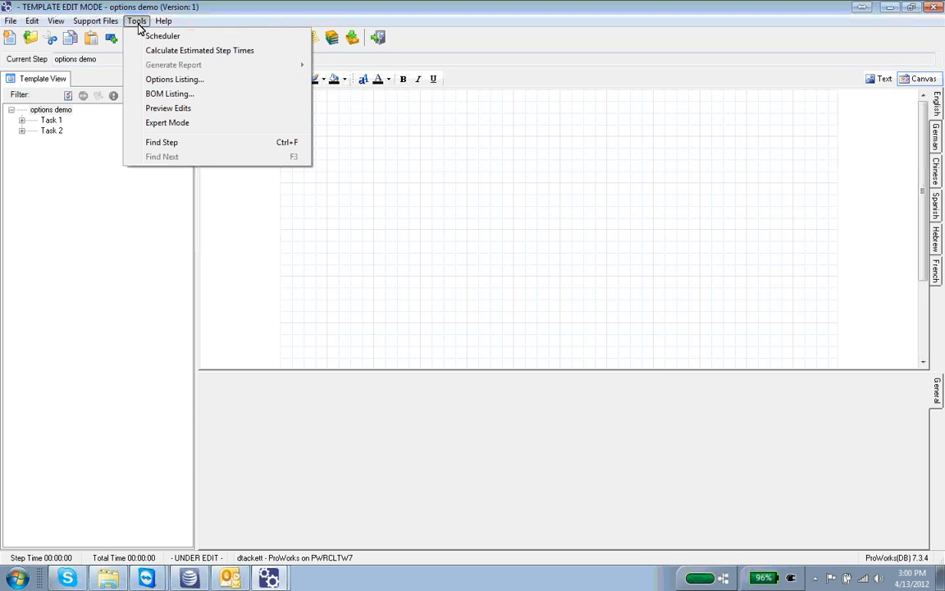
pyautogui.click(179, 111)
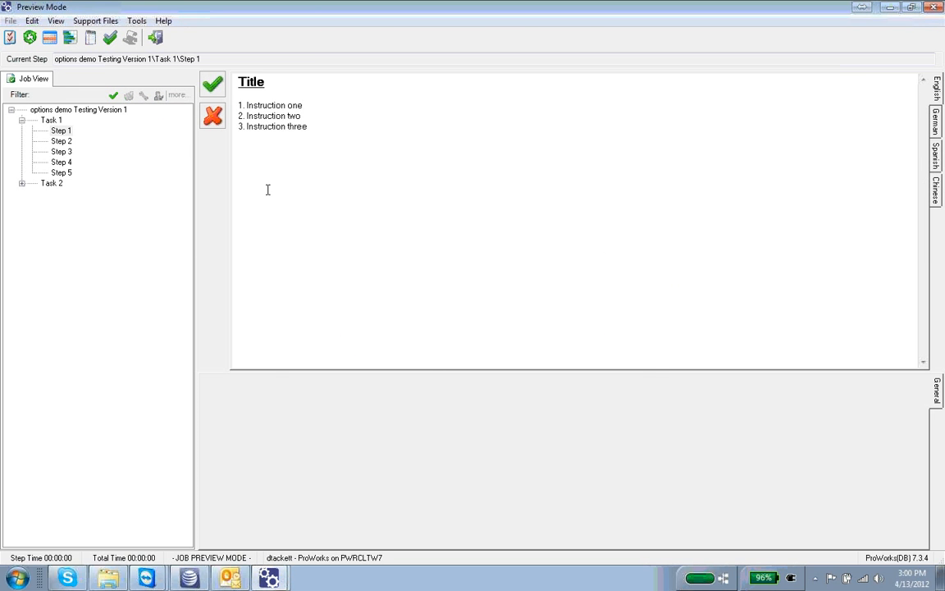
pyautogui.click(212, 85)
pyautogui.click(212, 85)
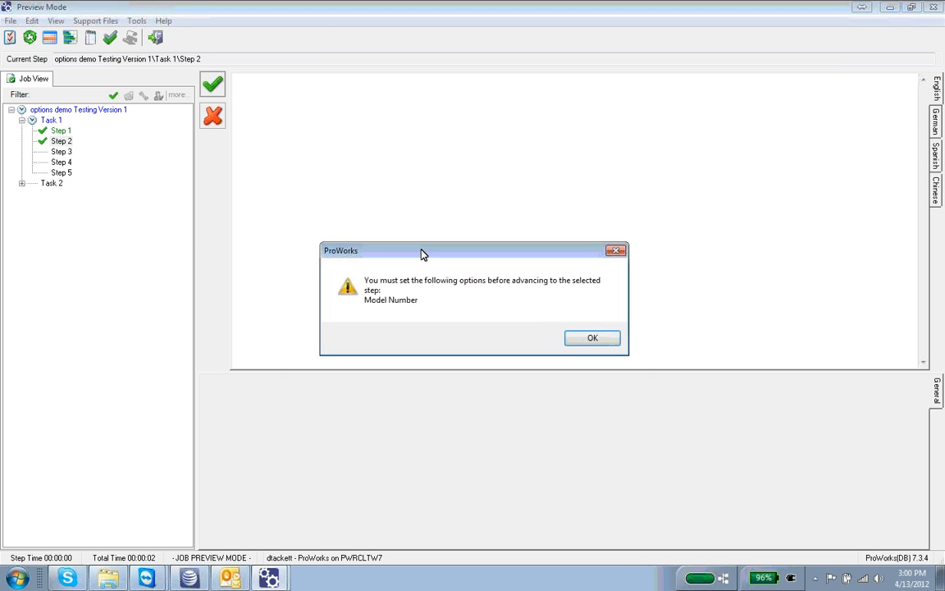
# - Choose Model B for the mandatory Model Number option in the job preview
pyautogui.click(594, 336)
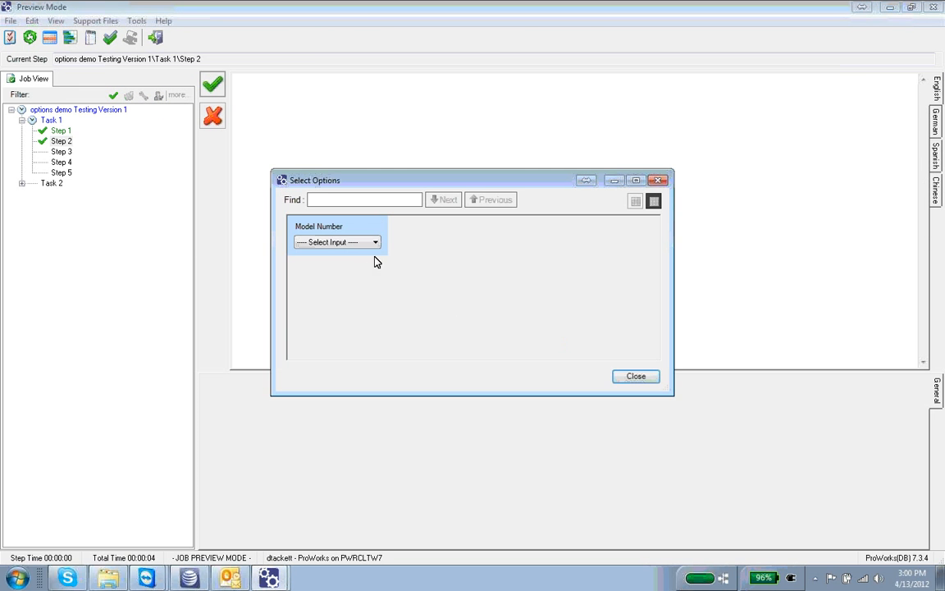
pyautogui.click(375, 244)
pyautogui.click(361, 263)
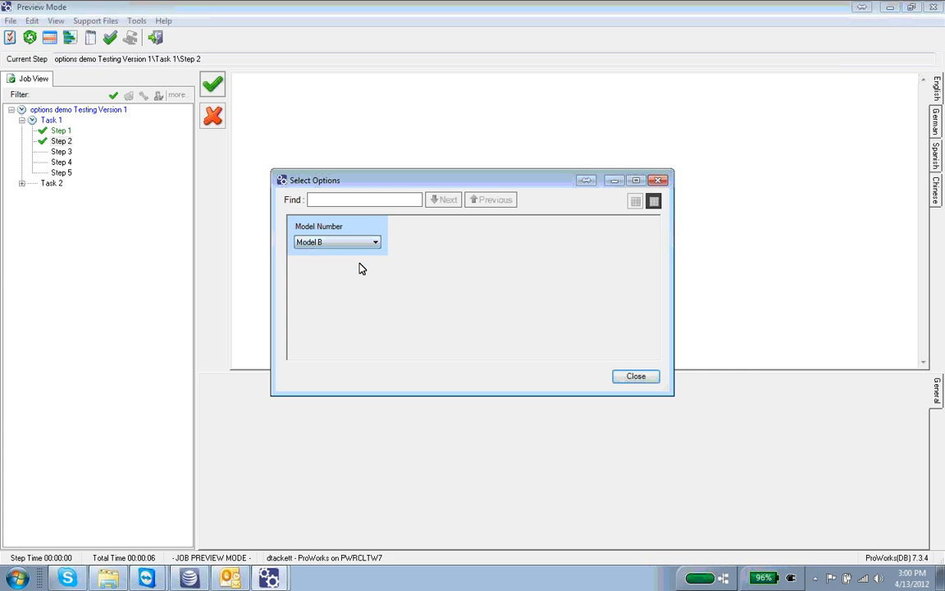
pyautogui.click(633, 377)
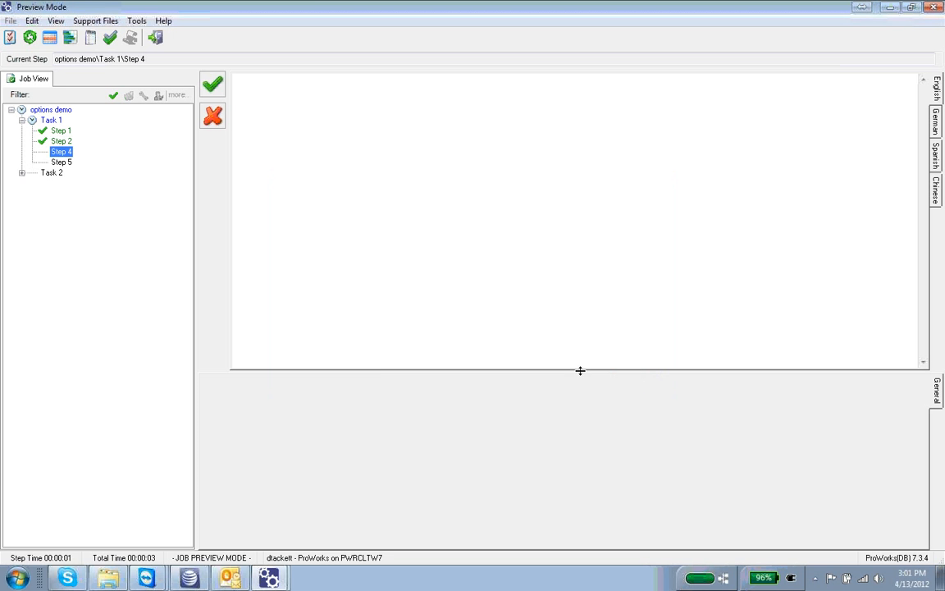
# - Complete Steps 4 and 5 of Task 1 and exit the job preview
pyautogui.click(211, 85)
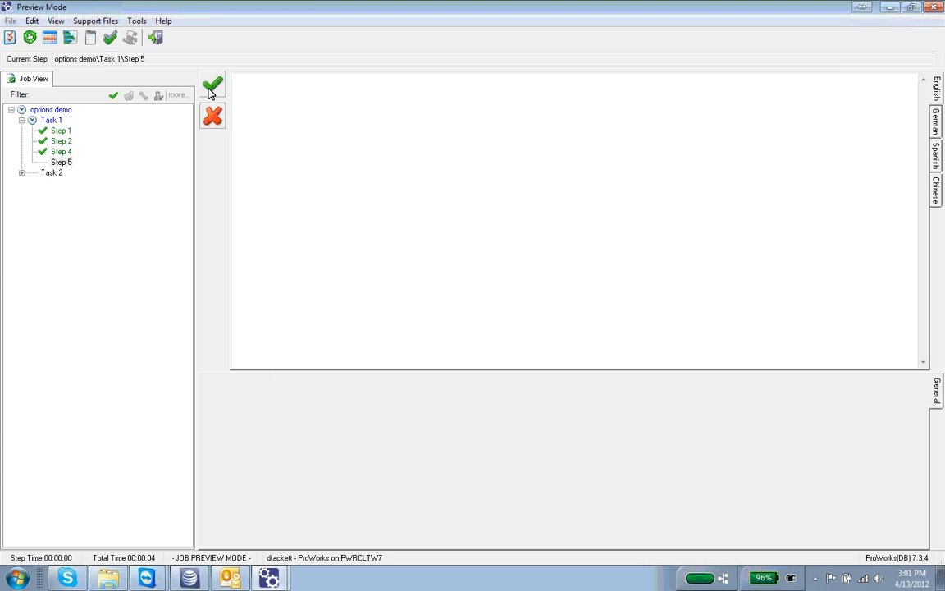
pyautogui.click(212, 85)
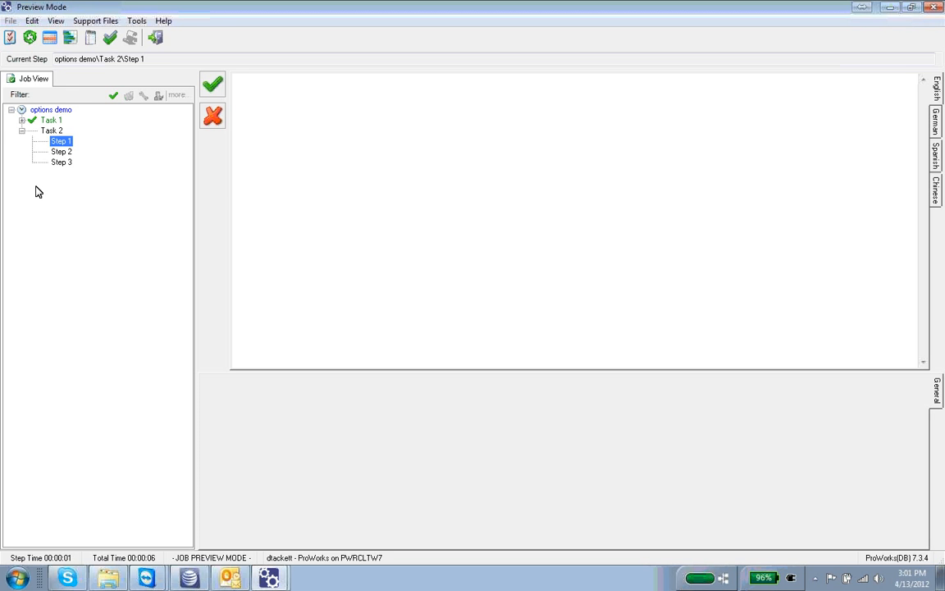
pyautogui.click(155, 37)
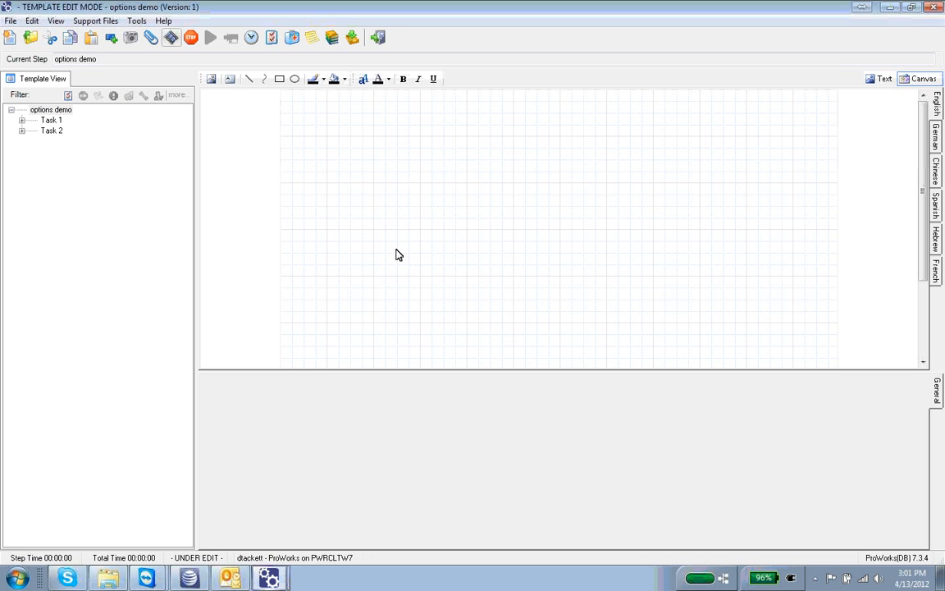
# - Set Step 1 of Task 2 to show only when the New ECN option equals Selection 1
pyautogui.click(22, 130)
pyautogui.click(21, 119)
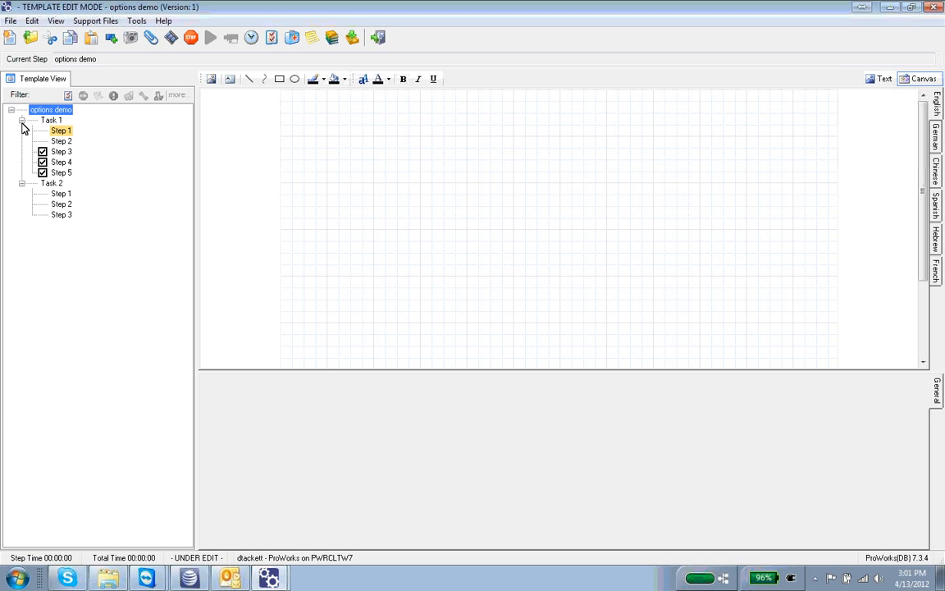
pyautogui.click(60, 195)
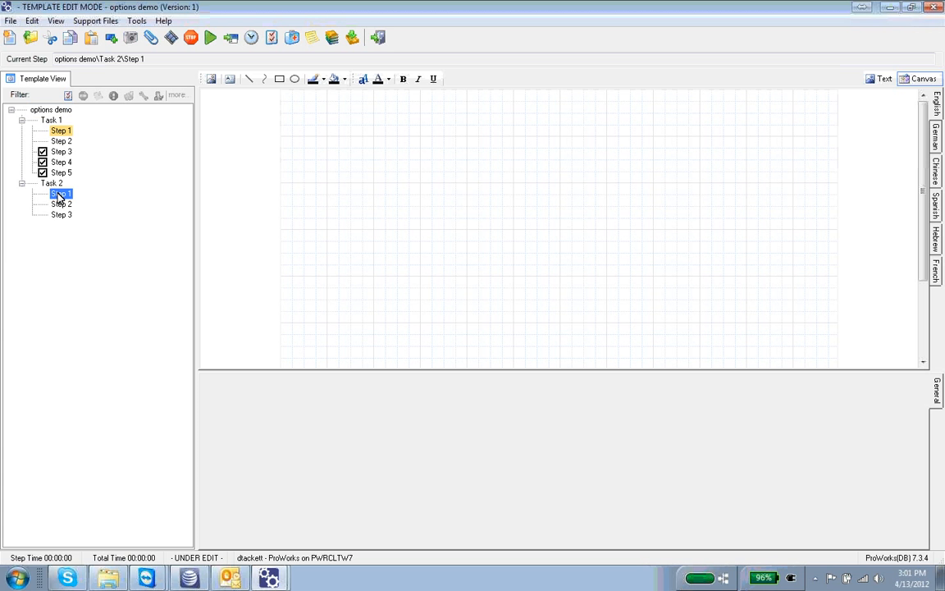
pyautogui.rightClick(59, 201)
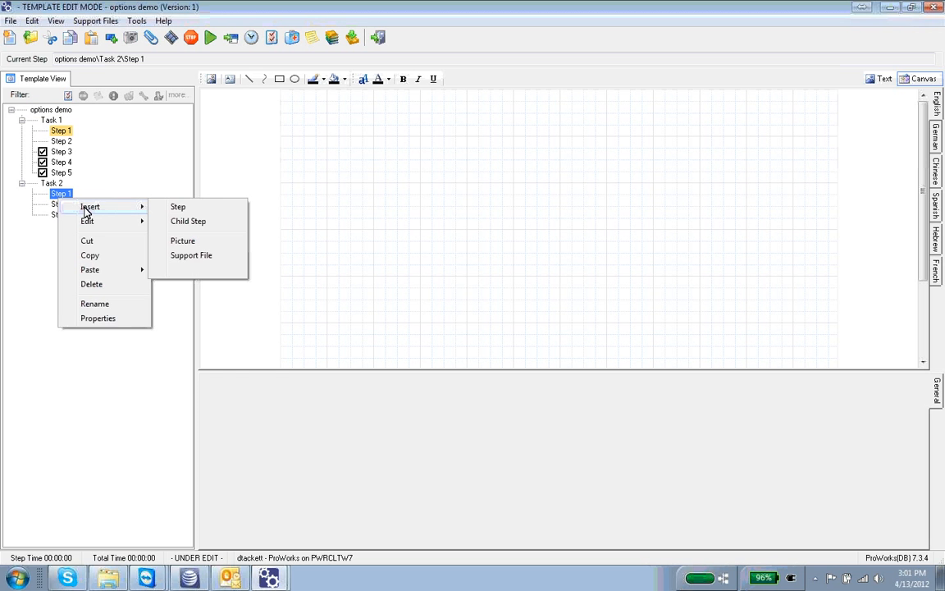
pyautogui.moveTo(90, 223)
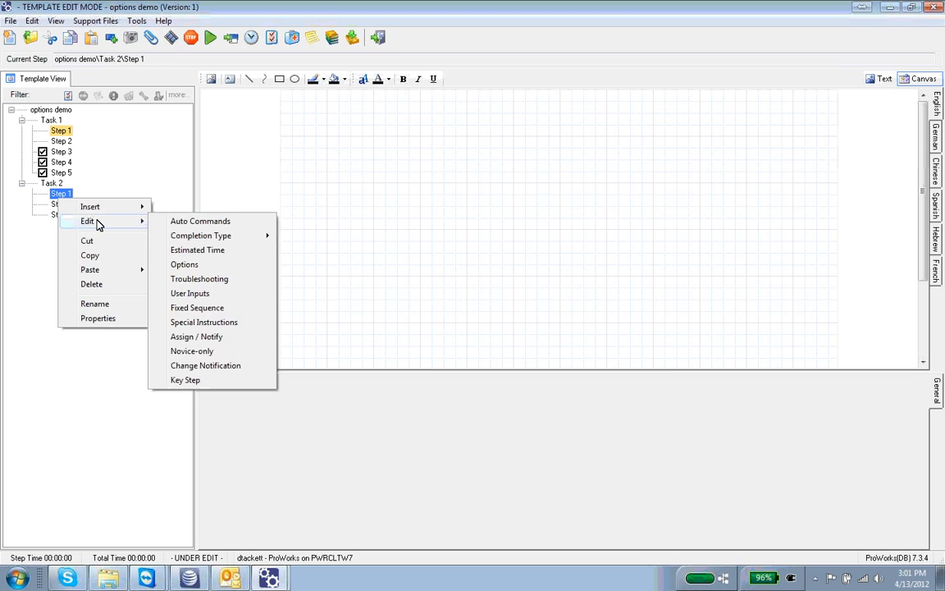
pyautogui.click(184, 264)
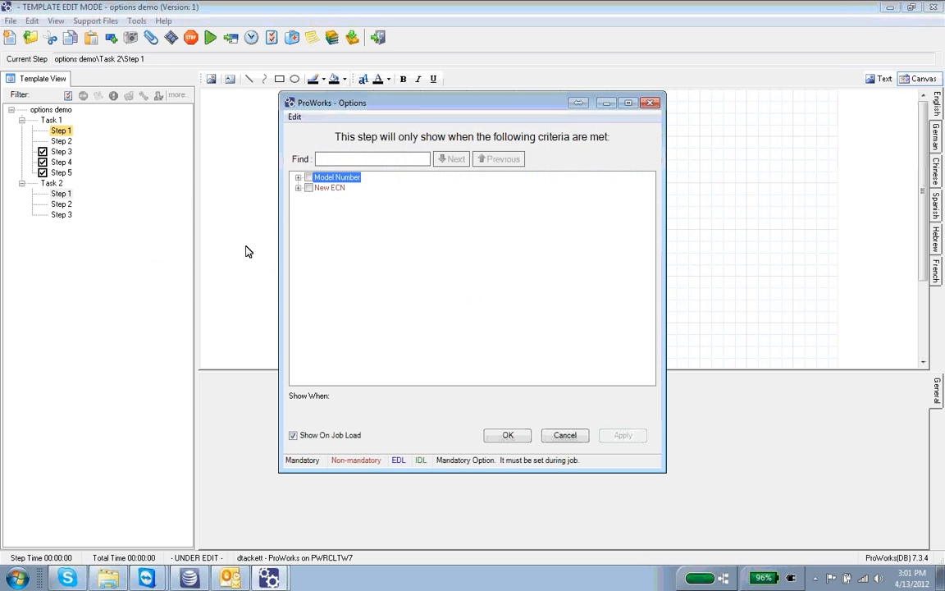
pyautogui.click(298, 189)
pyautogui.click(320, 198)
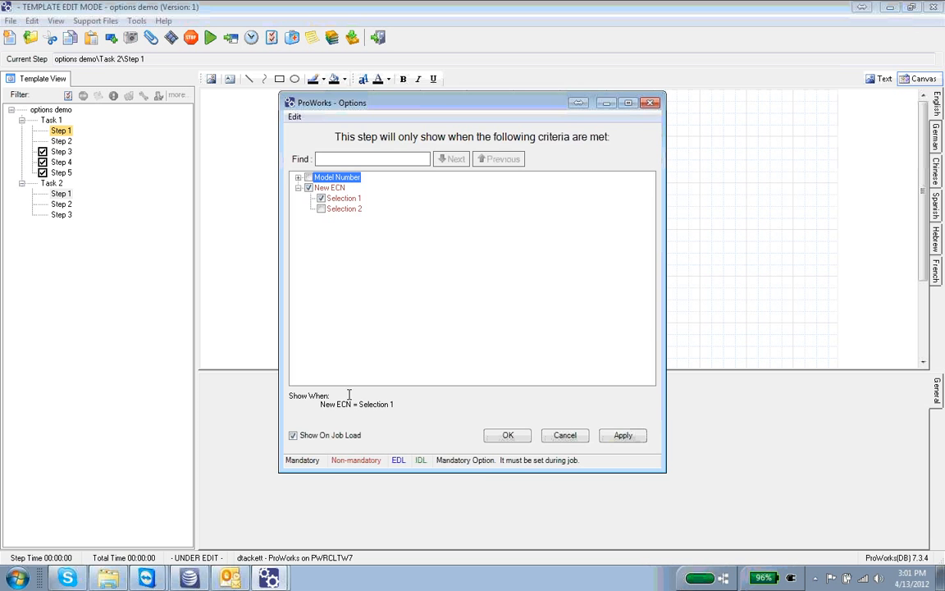
pyautogui.click(507, 435)
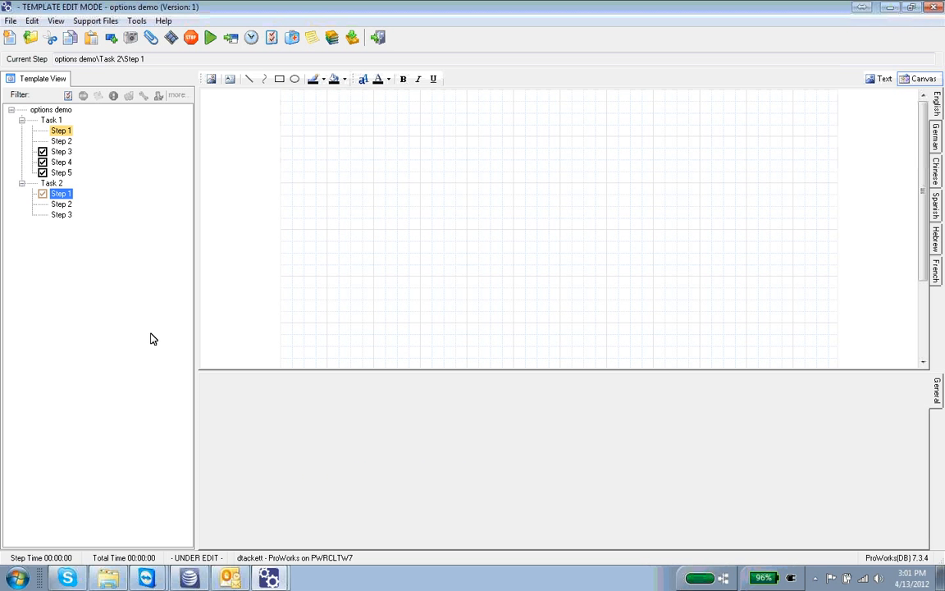
# - Examine the show criteria for Step 2 of Task 2 and the commands for managing options, closing the criteria without changes
pyautogui.click(45, 205)
pyautogui.rightClick(59, 197)
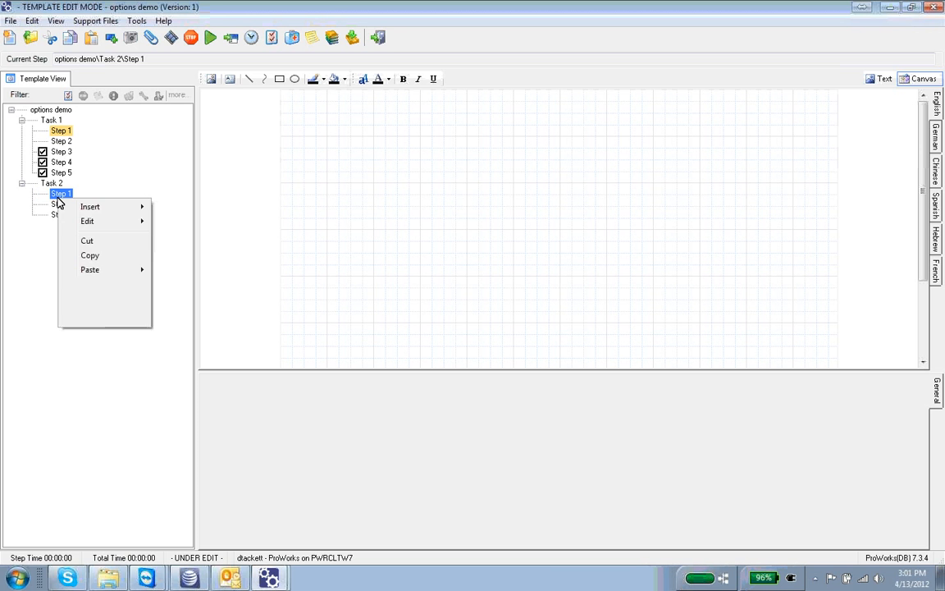
pyautogui.click(121, 175)
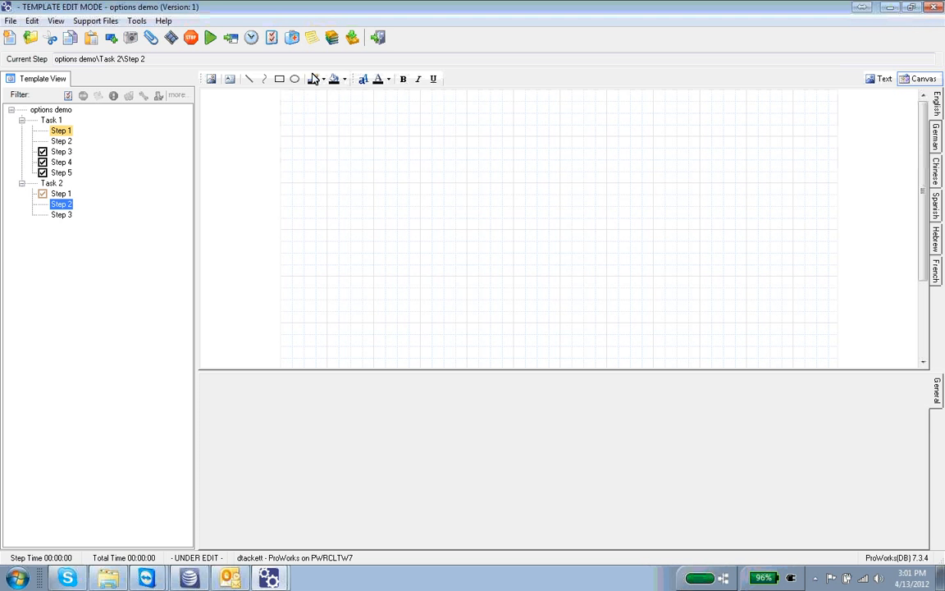
pyautogui.click(249, 38)
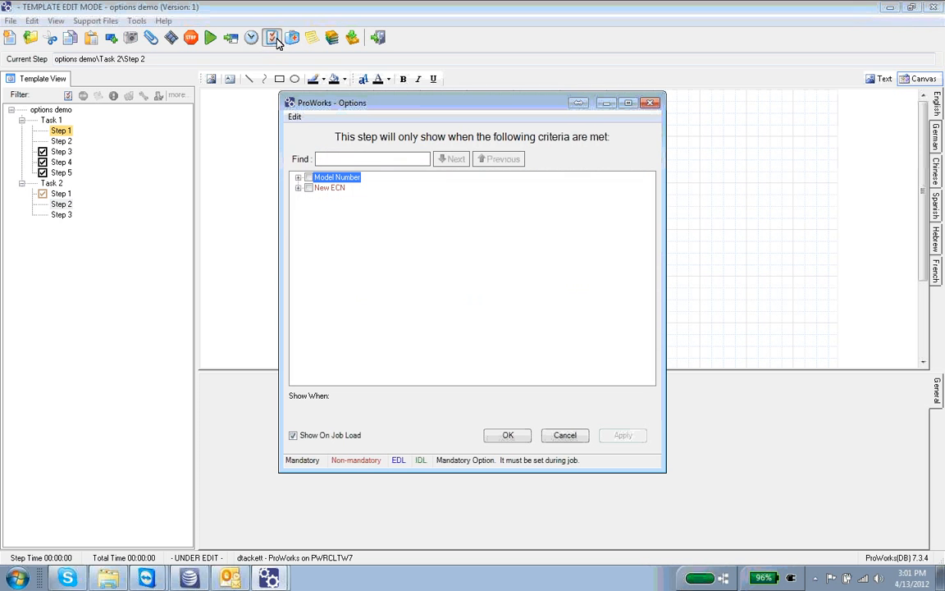
pyautogui.rightClick(460, 248)
pyautogui.moveTo(497, 260)
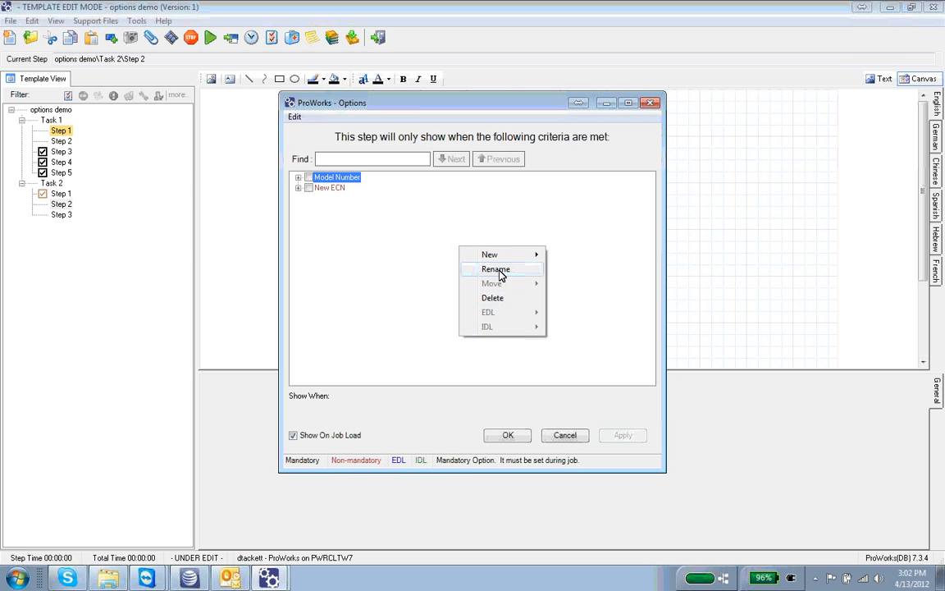
pyautogui.click(599, 305)
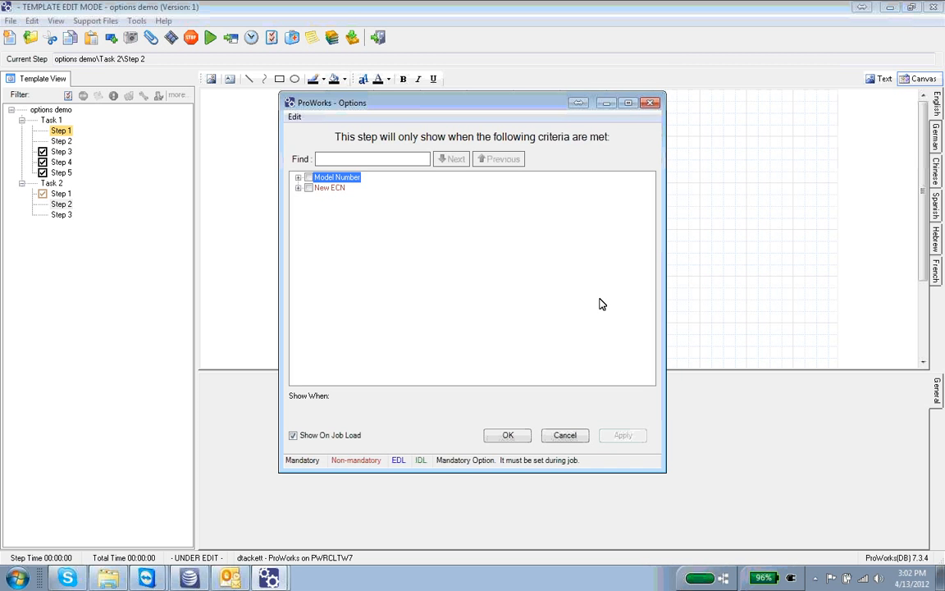
pyautogui.click(648, 103)
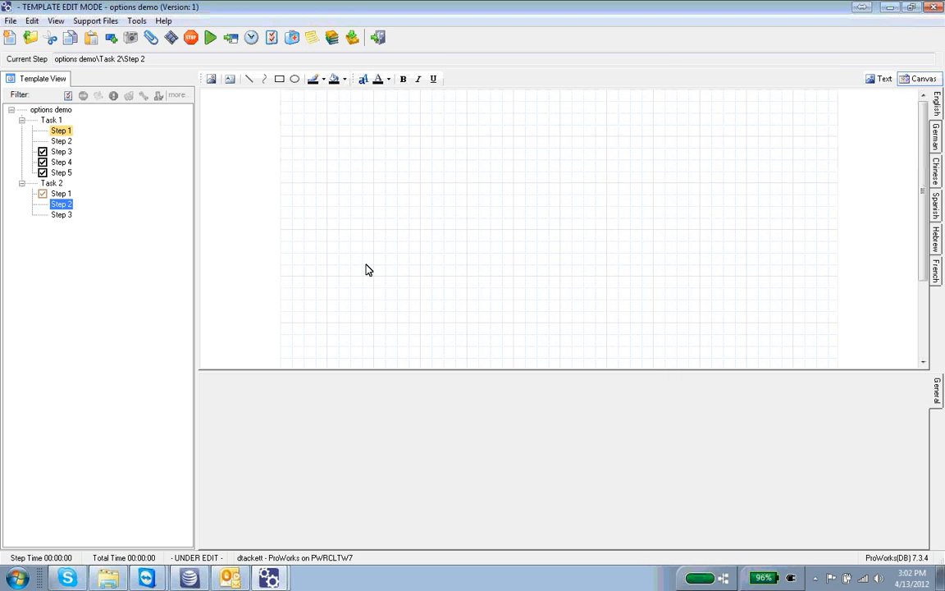